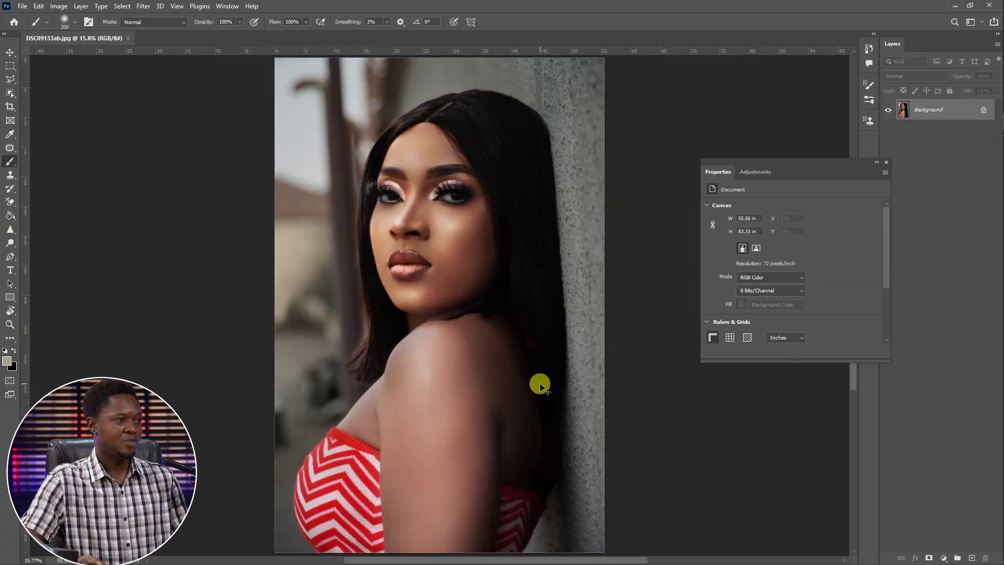
Add a Gradient Map adjustment layer using the Foreground to Background gradient from the Basics presets
scroll(540, 384, "up", 4)
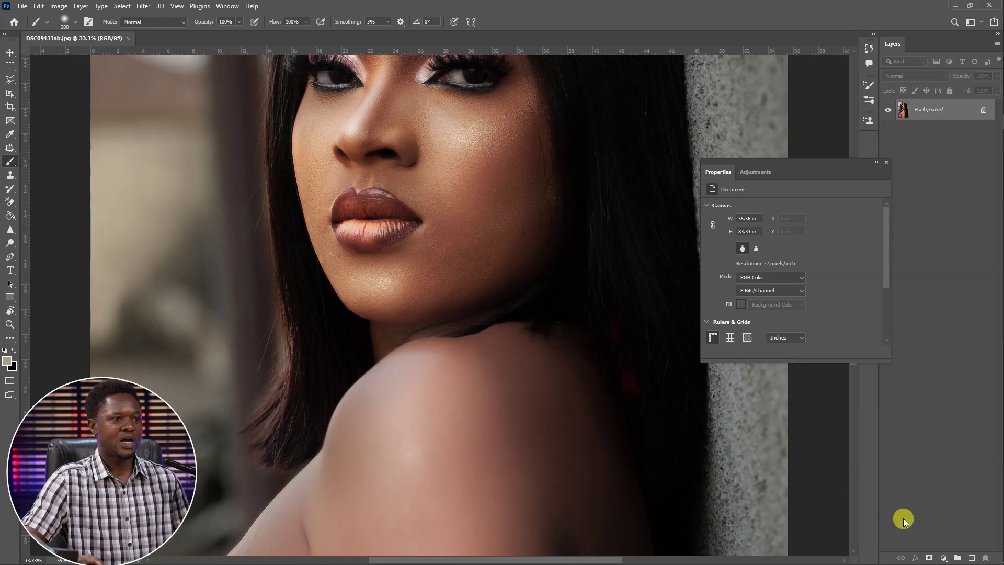
left_click(929, 557)
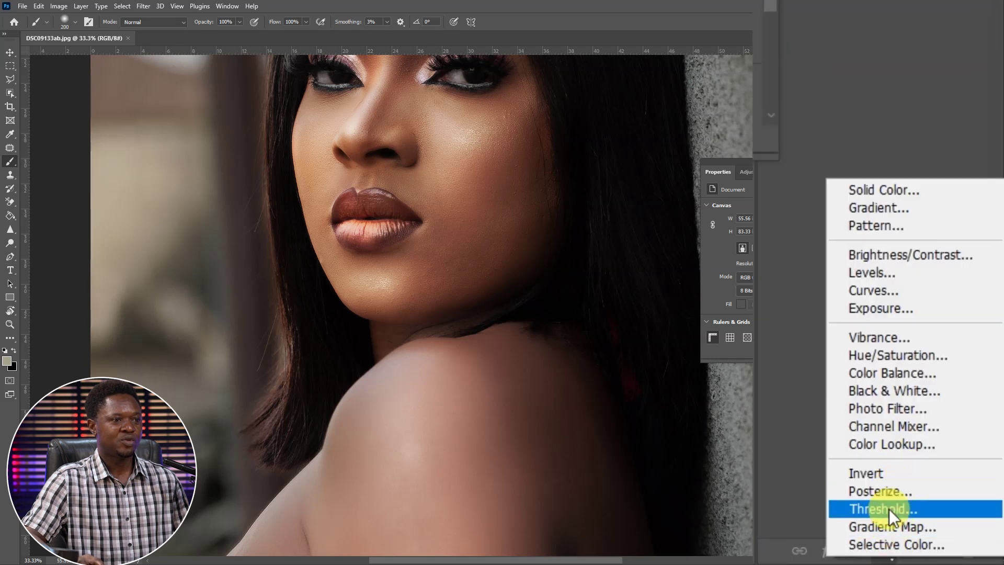
left_click(882, 528)
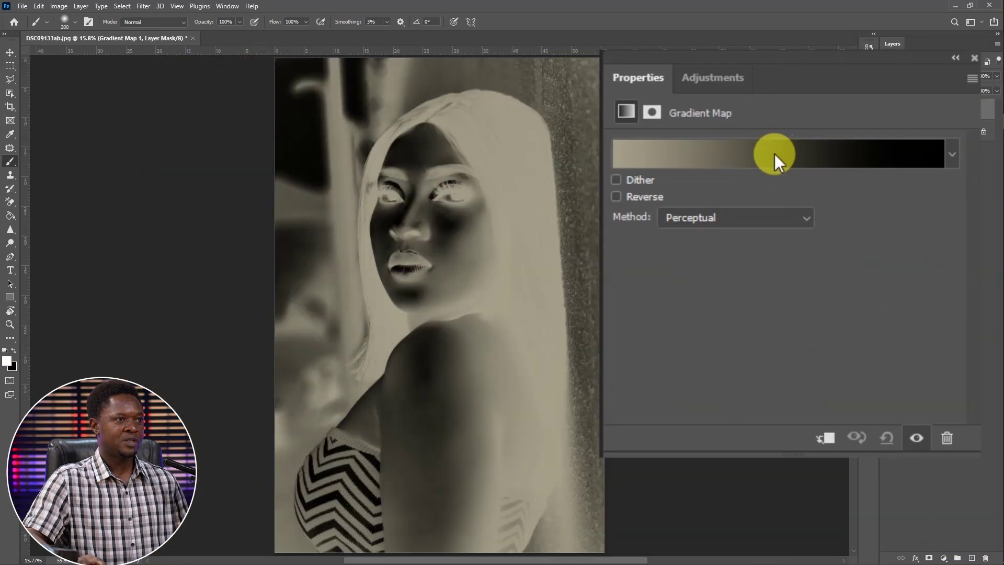
left_click(786, 209)
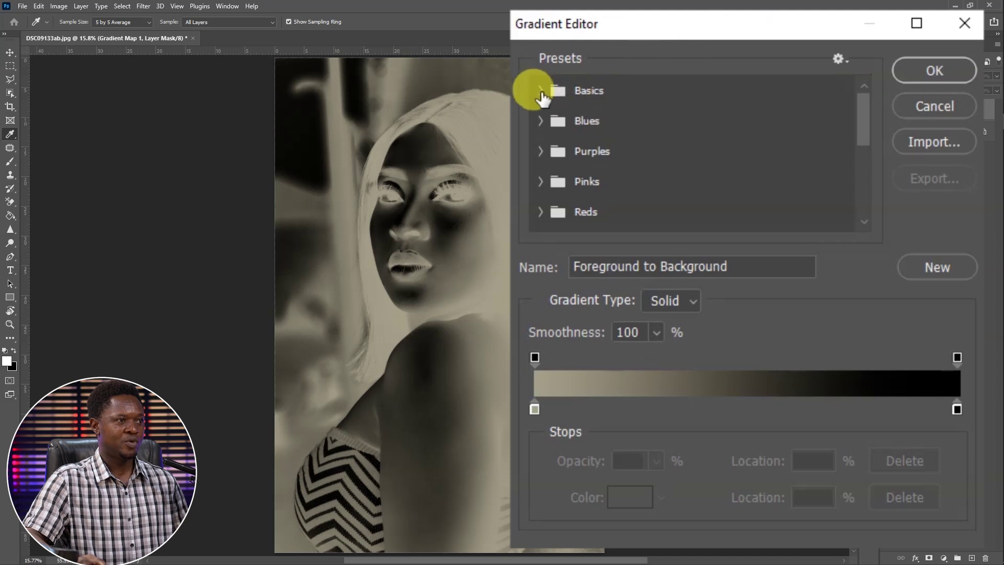
left_click(541, 92)
left_click(561, 122)
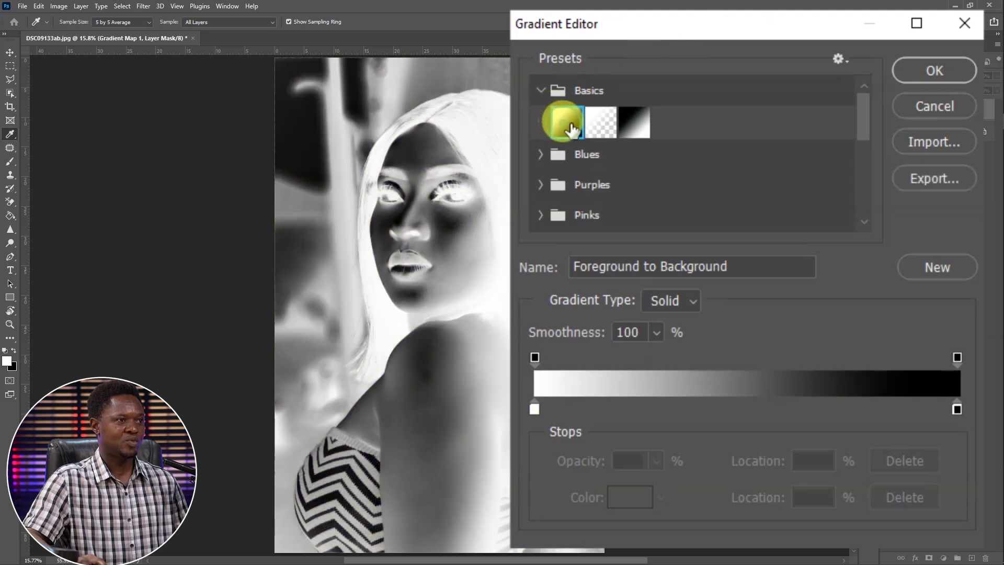
left_click(927, 70)
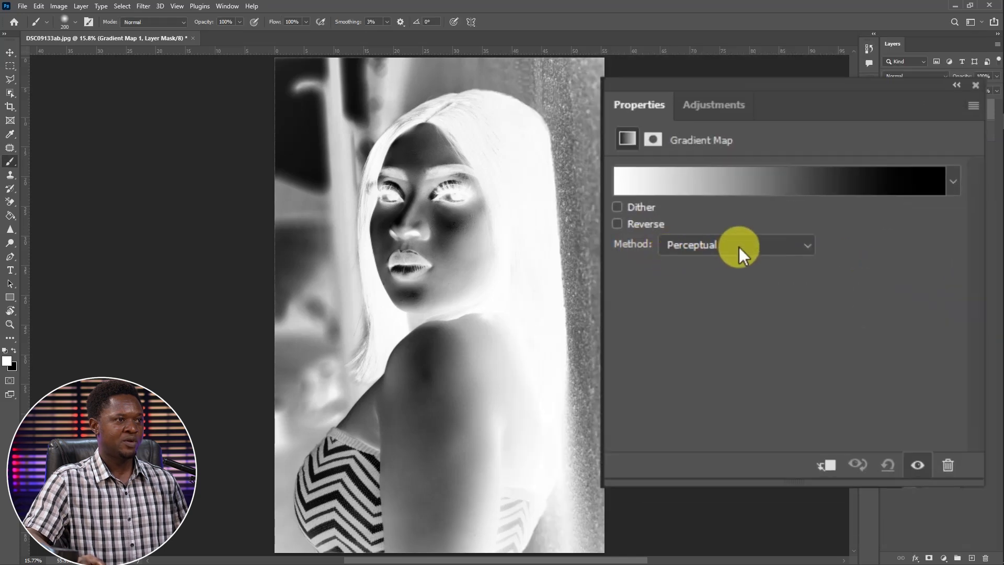
Set the gradient map's method to Classic and its layer blend mode to Color
left_click(740, 246)
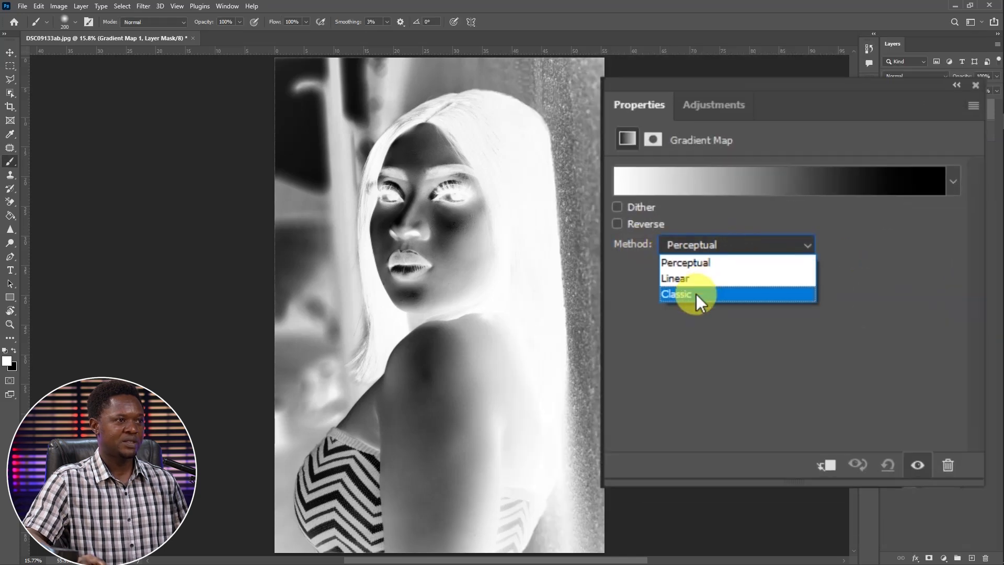
left_click(696, 294)
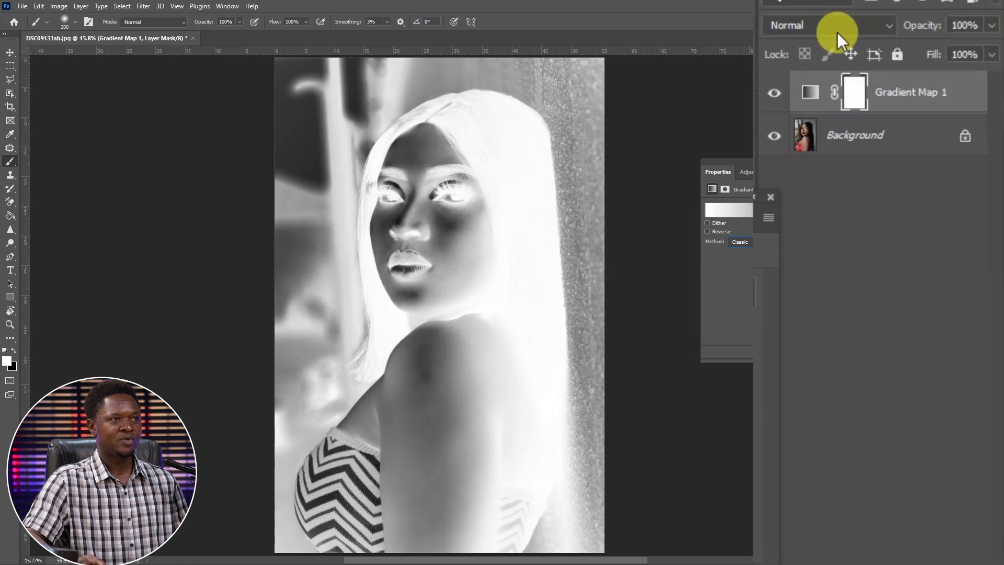
left_click(832, 21)
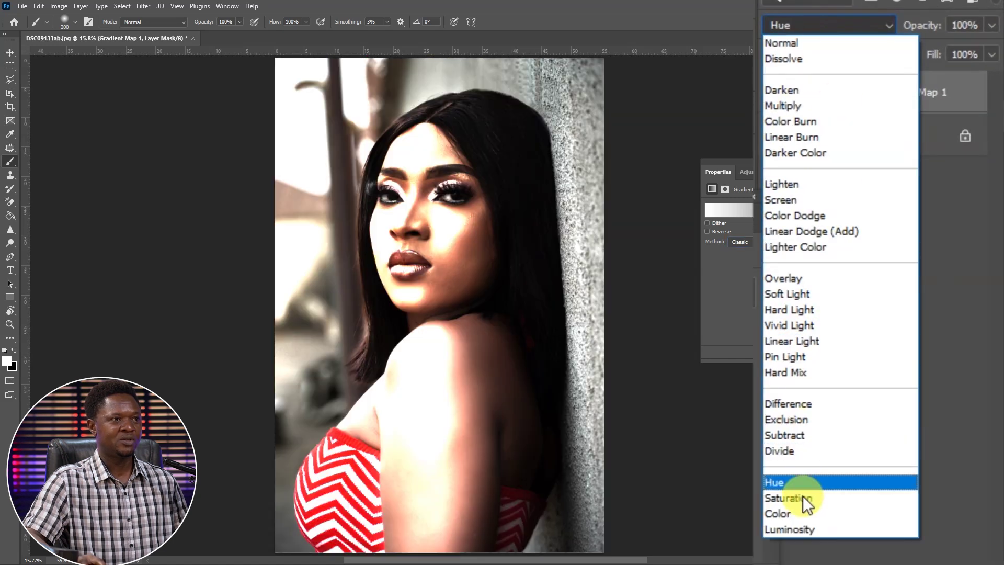
left_click(802, 516)
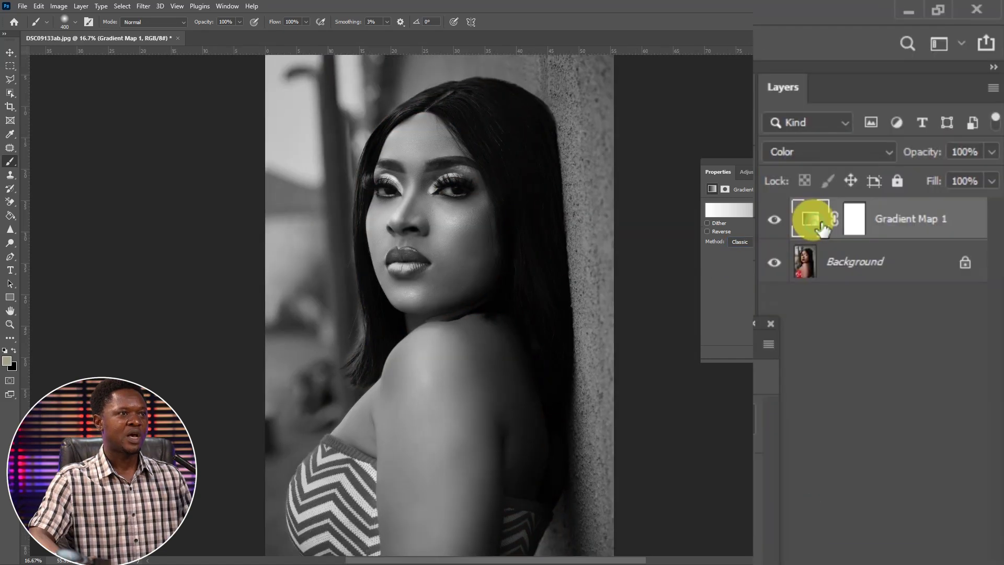
Invert the gradient map's layer mask to hide the adjustment
left_click(811, 218)
left_click(857, 220)
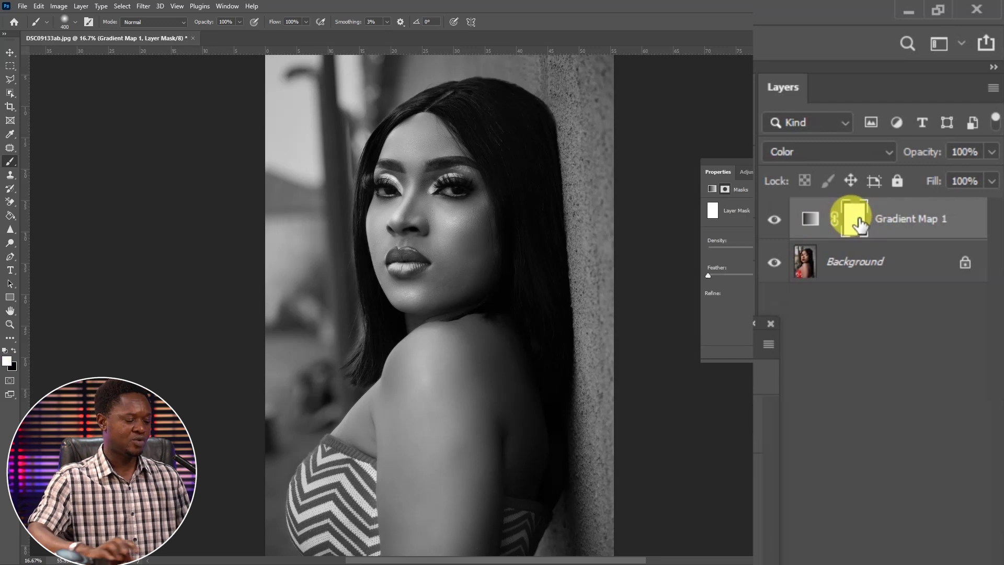
key("ctrl+i")
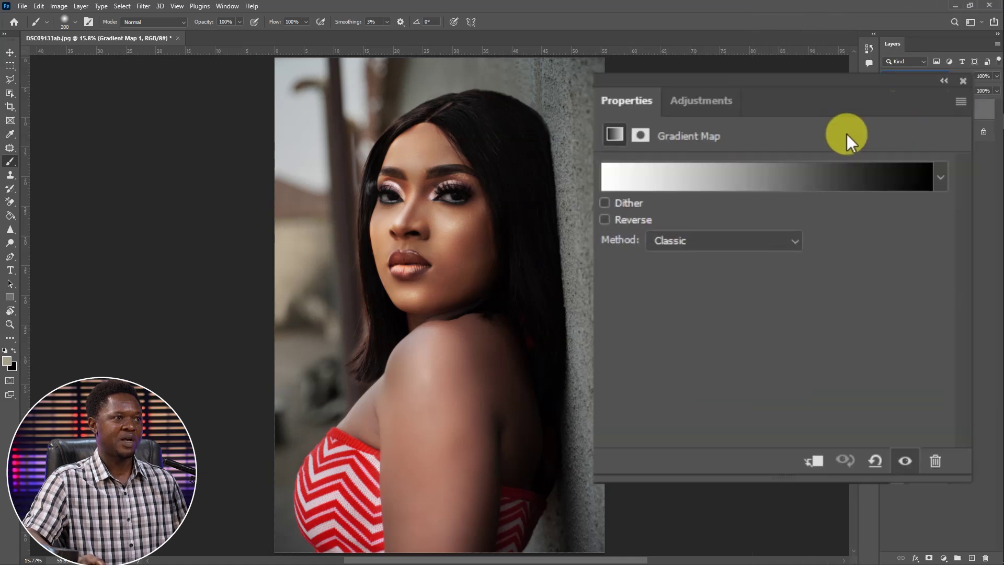
Open the gradient map's gradient for editing and add a middle color stop at location 50%
left_click(785, 208)
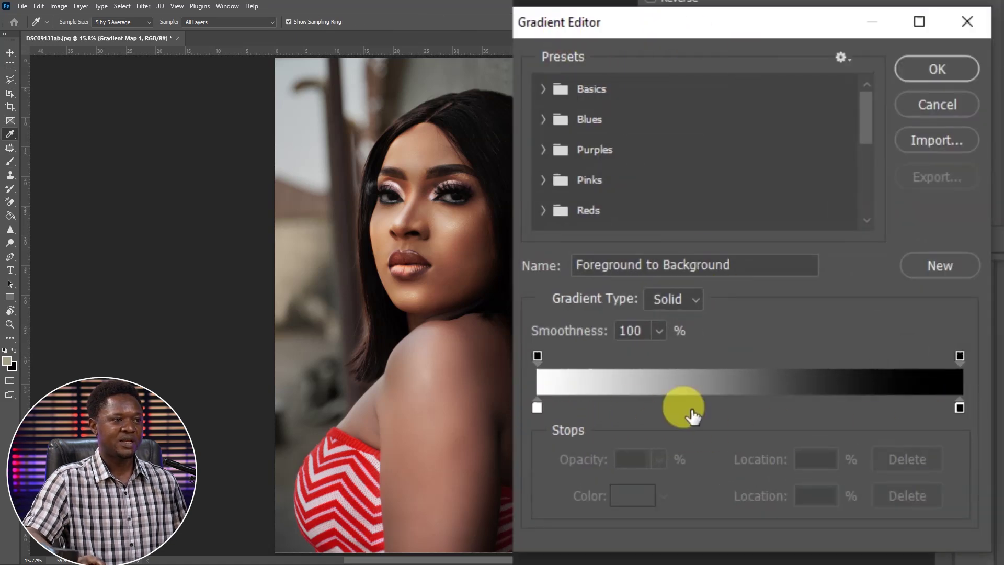
left_click(743, 410)
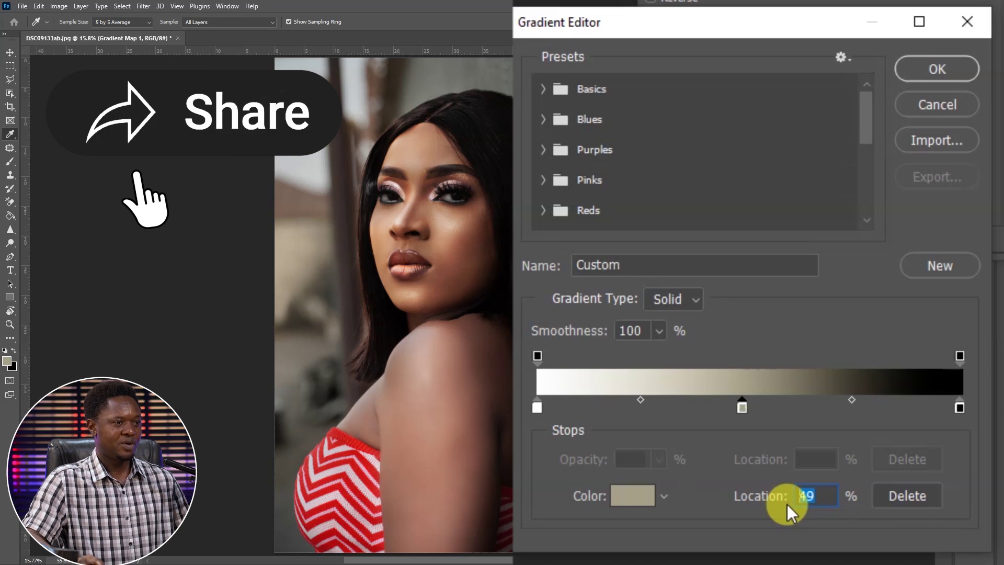
type("50")
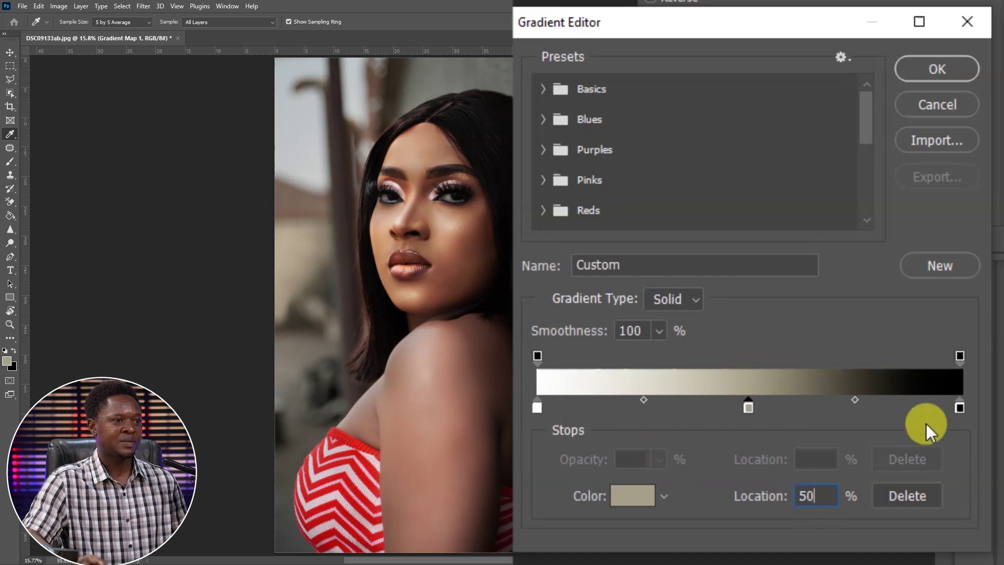
Set the gradient's 100% color stop to a dark skin tone sampled from the shadowed edge of the face near the hairline
left_click(960, 406)
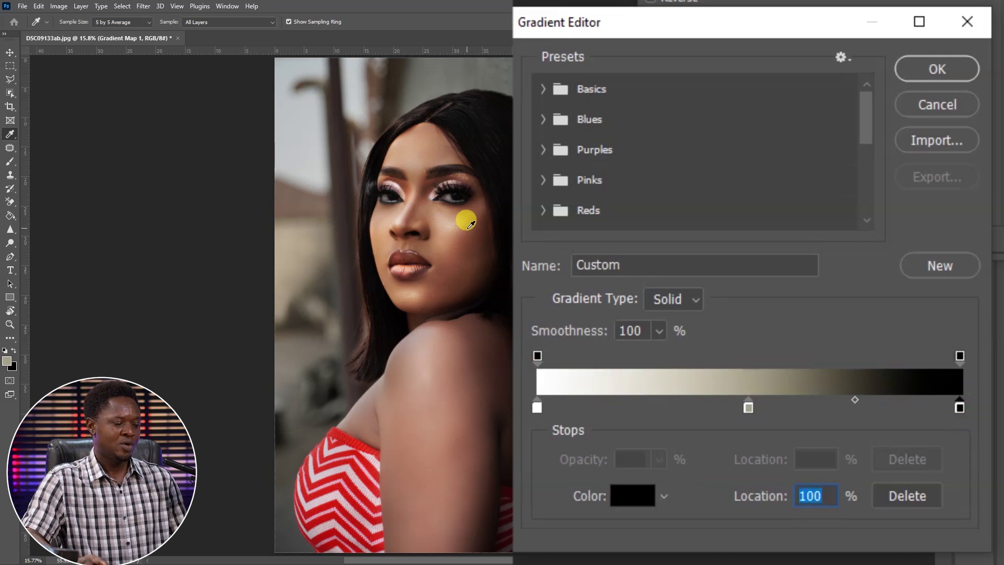
scroll(472, 277, "up", 6)
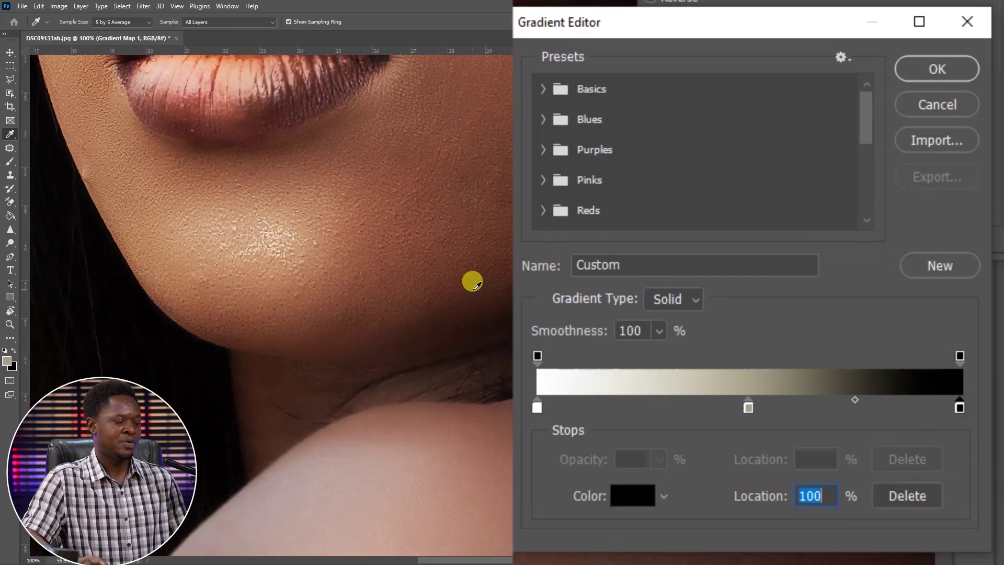
left_click_drag(480, 175, 408, 372)
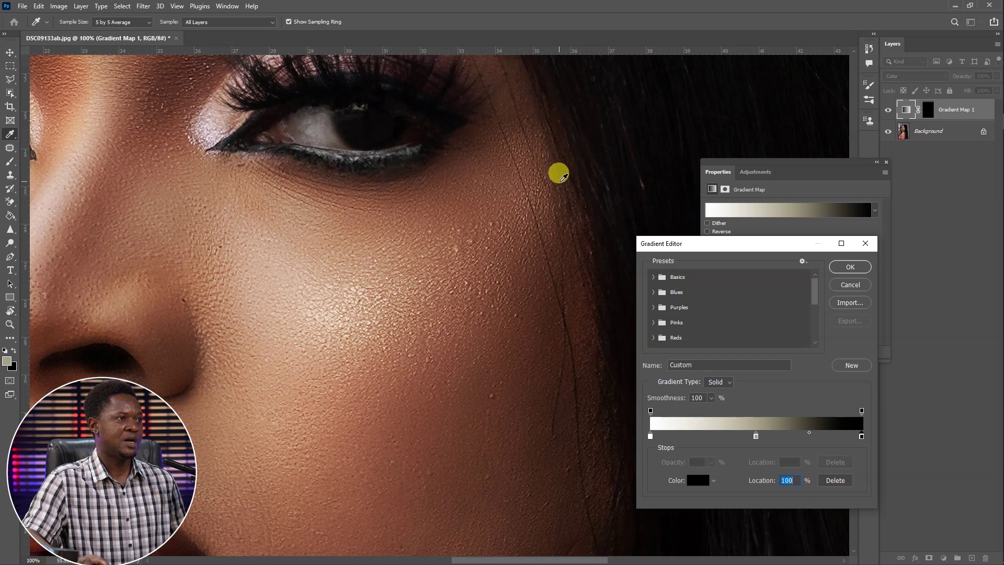
left_click(562, 179)
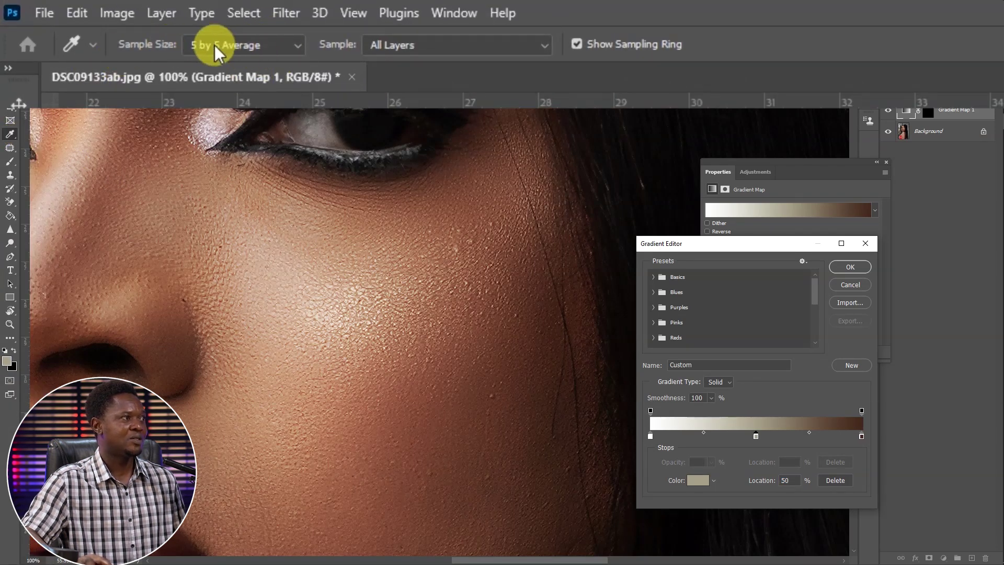
Switch the Eyedropper sample size to Point Sample and back to 5 by 5 Average
left_click(267, 49)
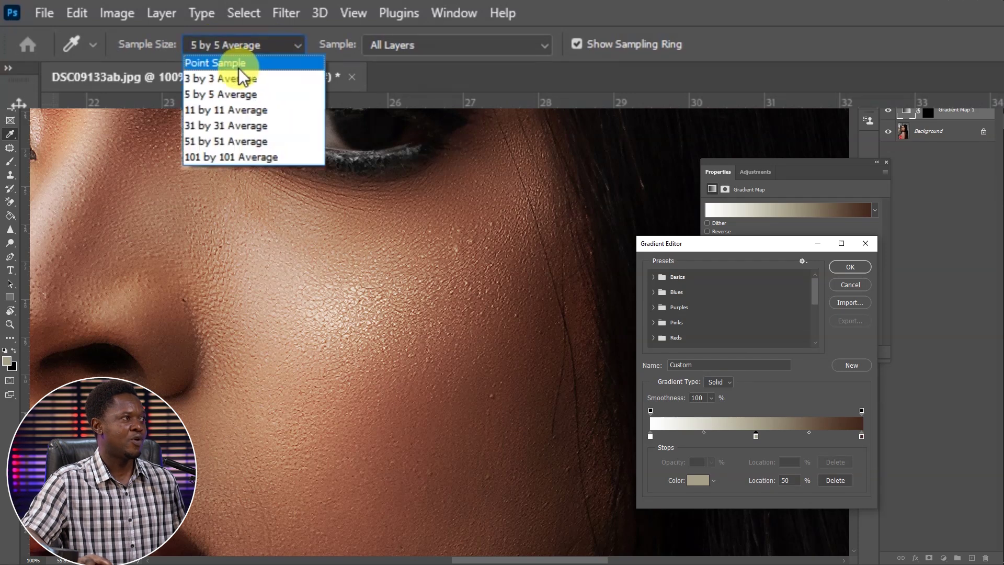
left_click(239, 67)
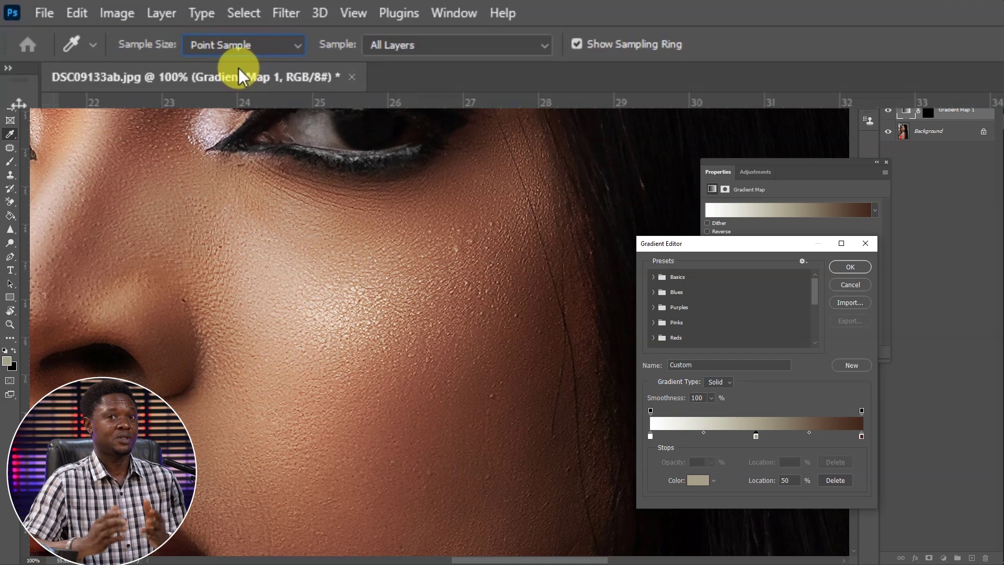
left_click(240, 50)
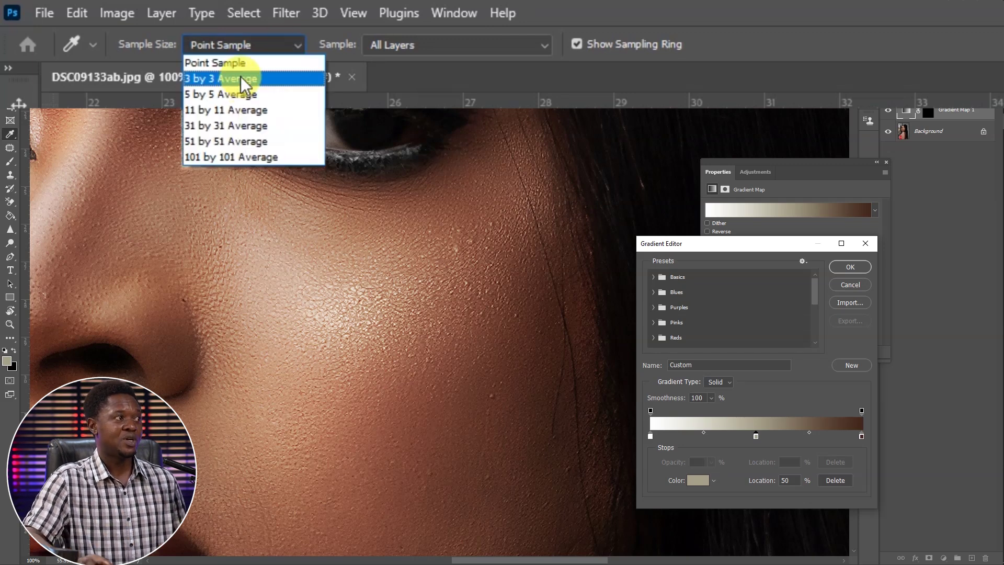
left_click(234, 90)
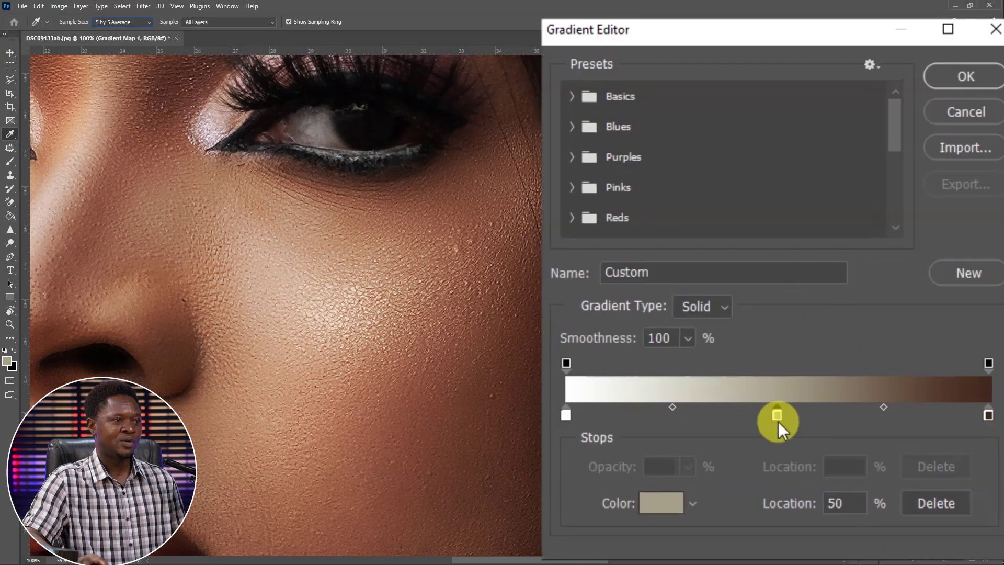
Sample a cheek midtone for the 50% color stop and a nose highlight for the 0% stop, and apply the gradient
left_click(777, 419)
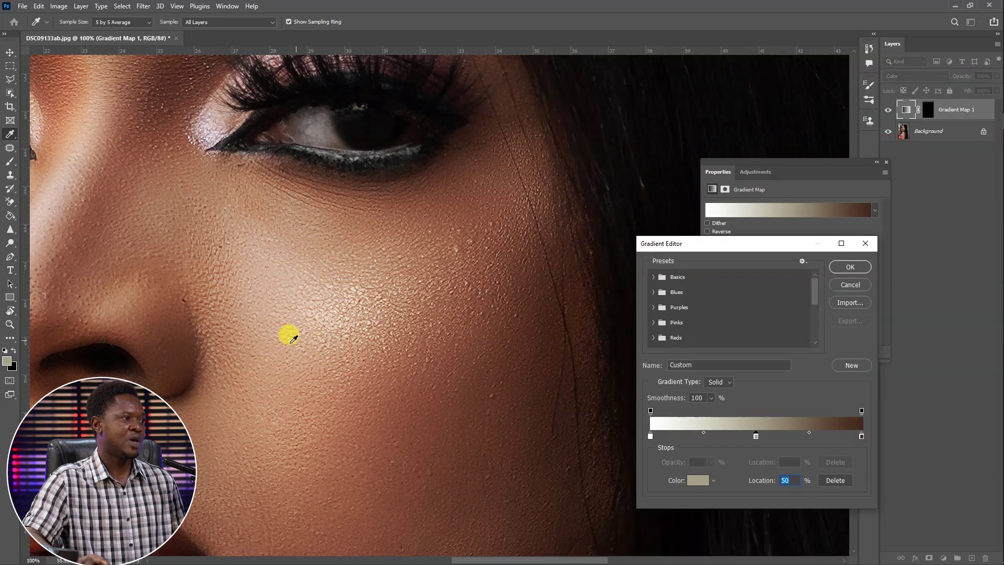
left_click(339, 354)
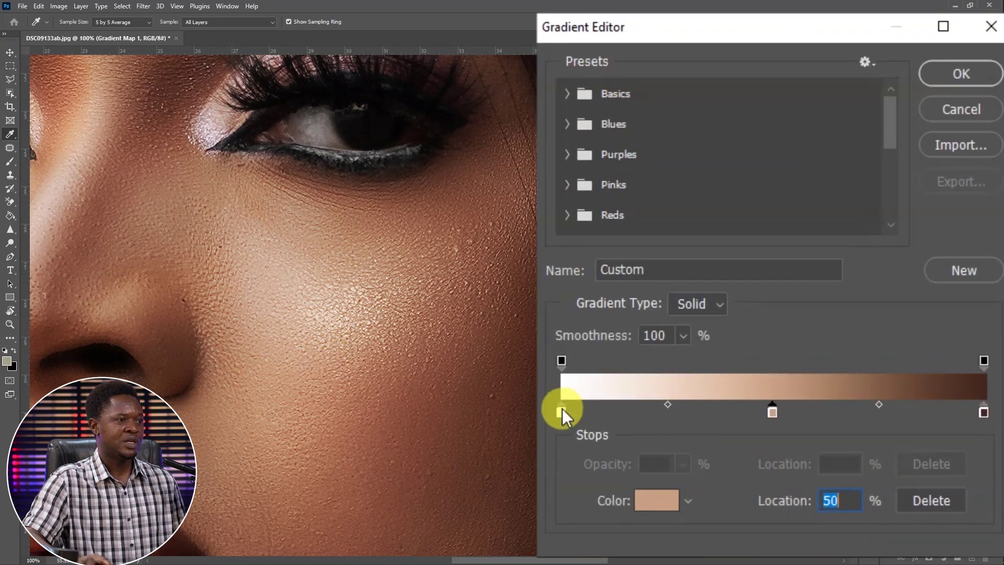
left_click(562, 411)
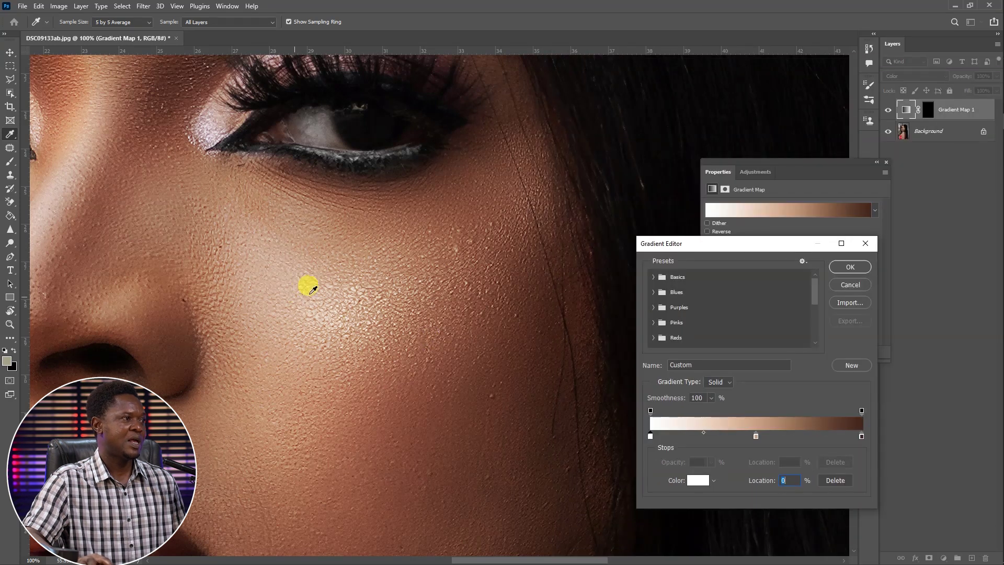
left_click(63, 178)
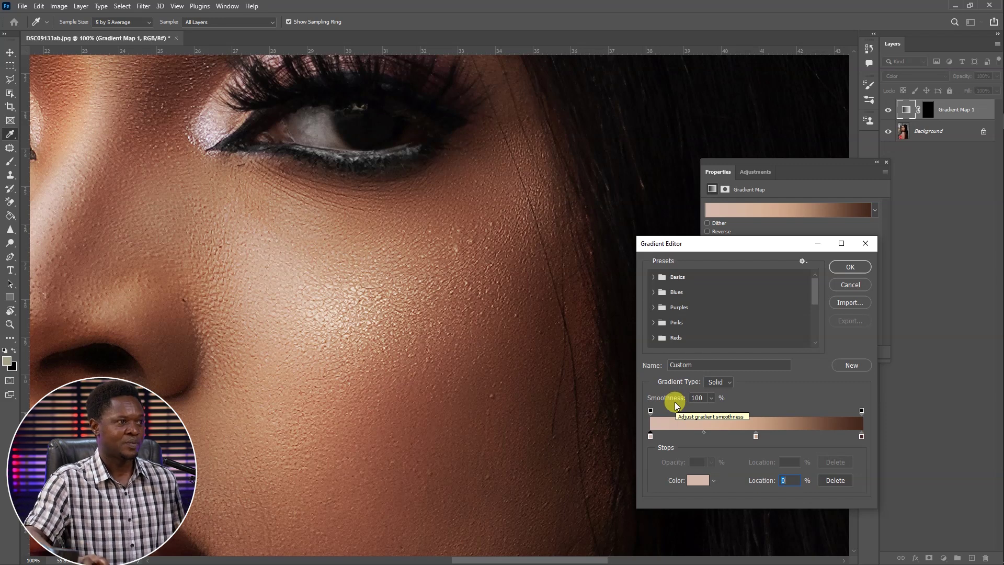
key("ctrl+minus")
key("ctrl+minus")
key("ctrl+minus")
key("ctrl+minus")
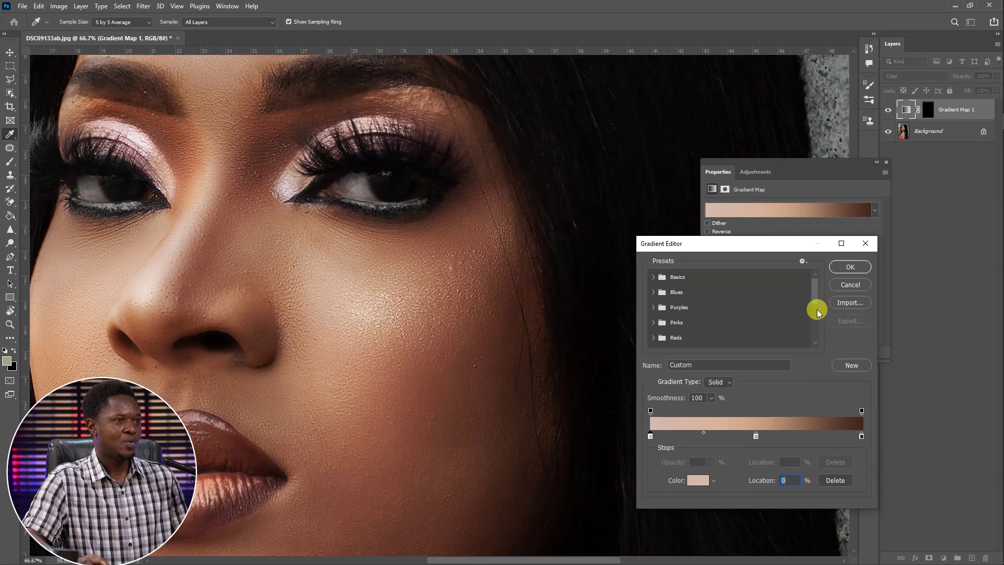
left_click(848, 267)
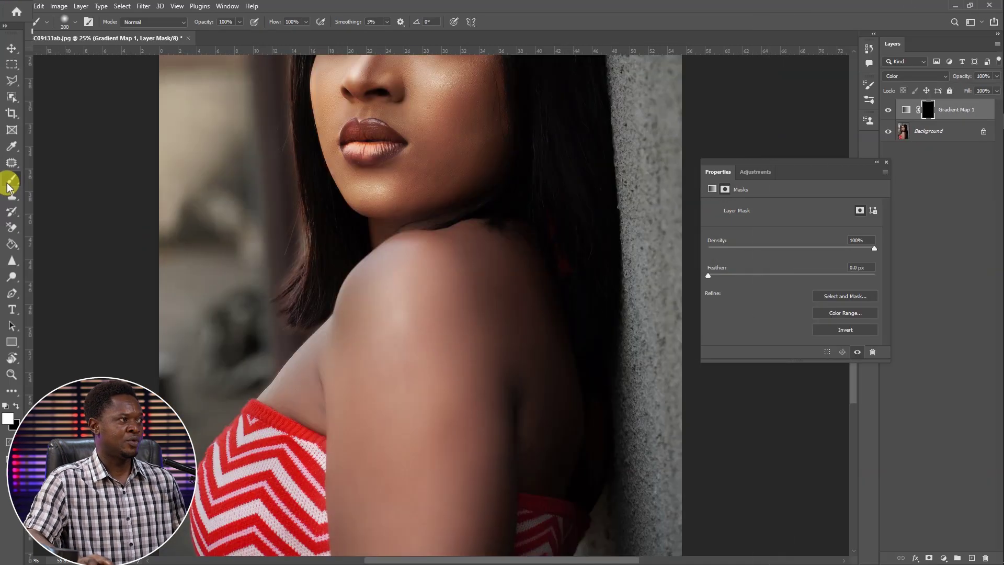
Paint the gradient map's mask white over the shoulder and upper arm with a soft brush of size 250
left_click(11, 449)
left_click(26, 257)
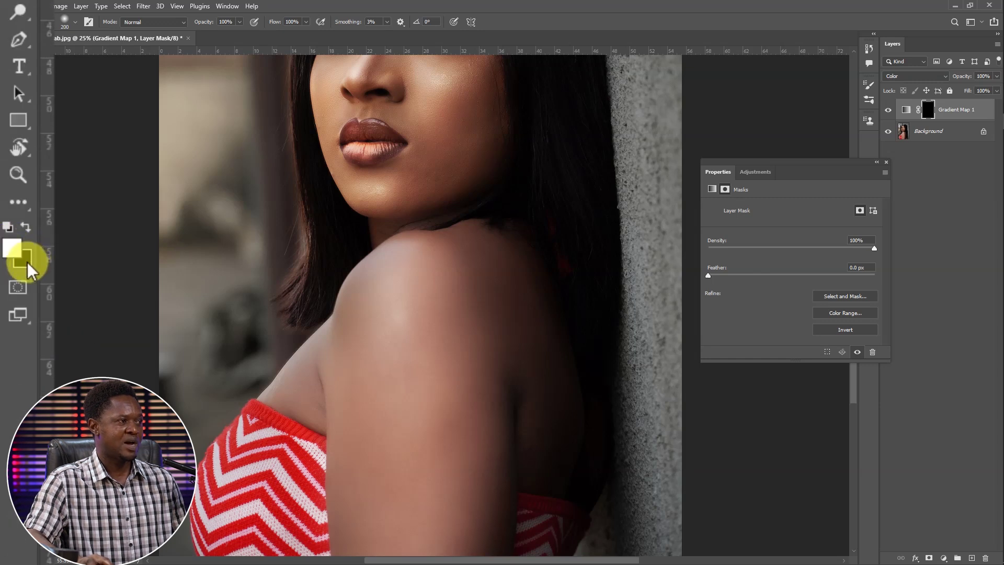
key("bracketright")
key("bracketright")
key("bracketleft")
mouse_move(410, 244)
left_mouse_down()
mouse_move(375, 302)
mouse_move(408, 258)
mouse_move(388, 321)
mouse_move(405, 308)
mouse_move(383, 365)
left_mouse_up()
mouse_move(424, 270)
left_mouse_down()
mouse_move(427, 307)
mouse_move(441, 283)
mouse_move(430, 346)
mouse_move(447, 394)
mouse_move(456, 311)
mouse_move(474, 314)
mouse_move(479, 264)
mouse_move(470, 252)
mouse_move(417, 260)
mouse_move(474, 226)
mouse_move(405, 250)
mouse_move(438, 240)
mouse_move(402, 242)
mouse_move(502, 262)
mouse_move(484, 231)
mouse_move(523, 317)
mouse_move(489, 227)
mouse_move(523, 309)
mouse_move(530, 365)
mouse_move(525, 324)
mouse_move(527, 350)
mouse_move(491, 456)
mouse_move(496, 387)
mouse_move(482, 453)
mouse_move(512, 400)
mouse_move(483, 381)
mouse_move(447, 493)
mouse_move(443, 459)
mouse_move(478, 417)
mouse_move(472, 536)
mouse_move(478, 452)
left_mouse_up()
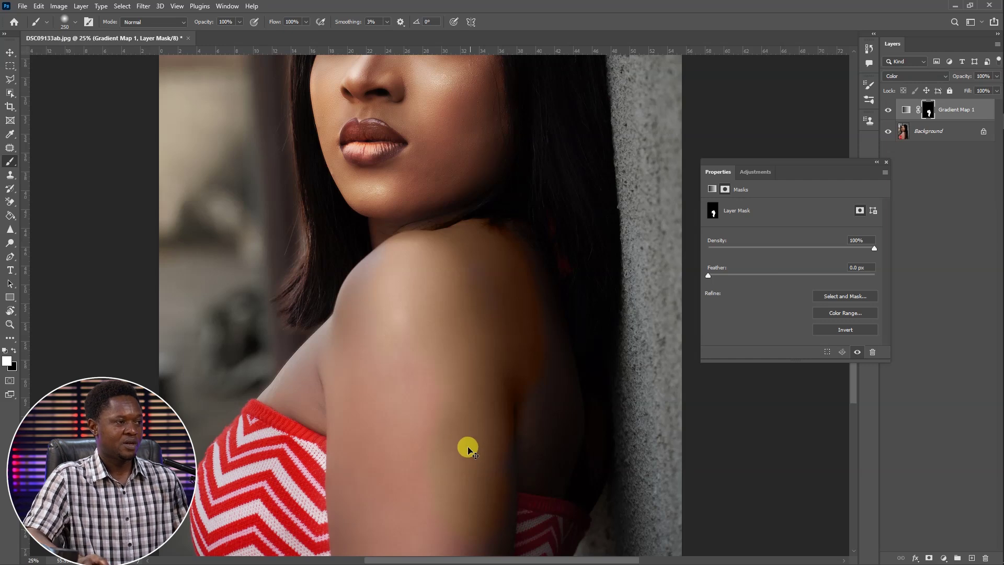
Extend the white mask painting over the shadowed skin of the back, down to the edge of the striped top
key("ctrl+plus")
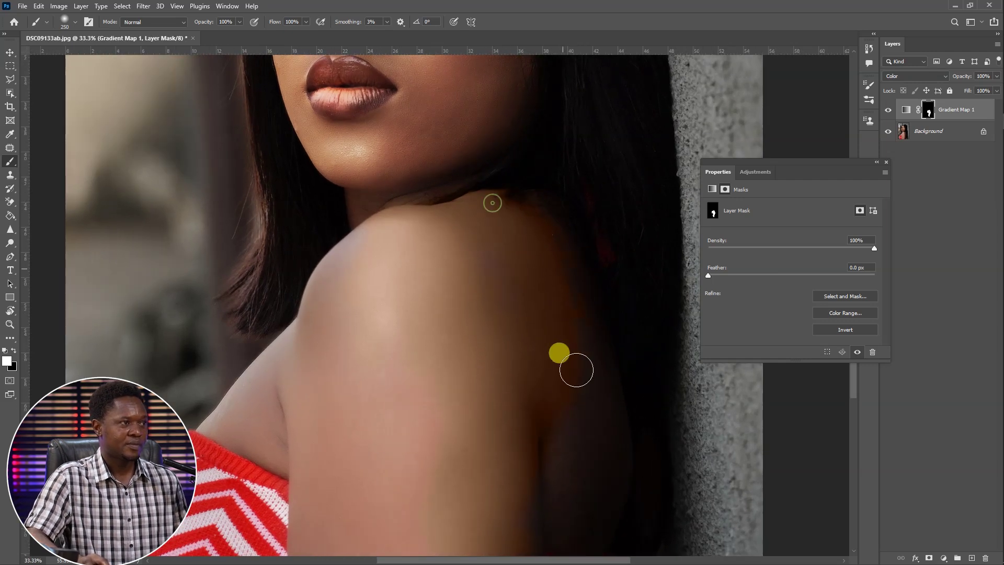
mouse_move(576, 374)
left_mouse_down()
mouse_move(582, 304)
mouse_move(545, 450)
mouse_move(559, 226)
mouse_move(561, 248)
mouse_move(576, 220)
mouse_move(596, 295)
mouse_move(578, 278)
mouse_move(584, 151)
mouse_move(577, 264)
mouse_move(584, 248)
mouse_move(600, 273)
mouse_move(595, 313)
mouse_move(562, 299)
mouse_move(610, 328)
mouse_move(573, 302)
mouse_move(389, 338)
mouse_move(289, 313)
left_mouse_up()
key("ctrl+plus")
key("ctrl+plus")
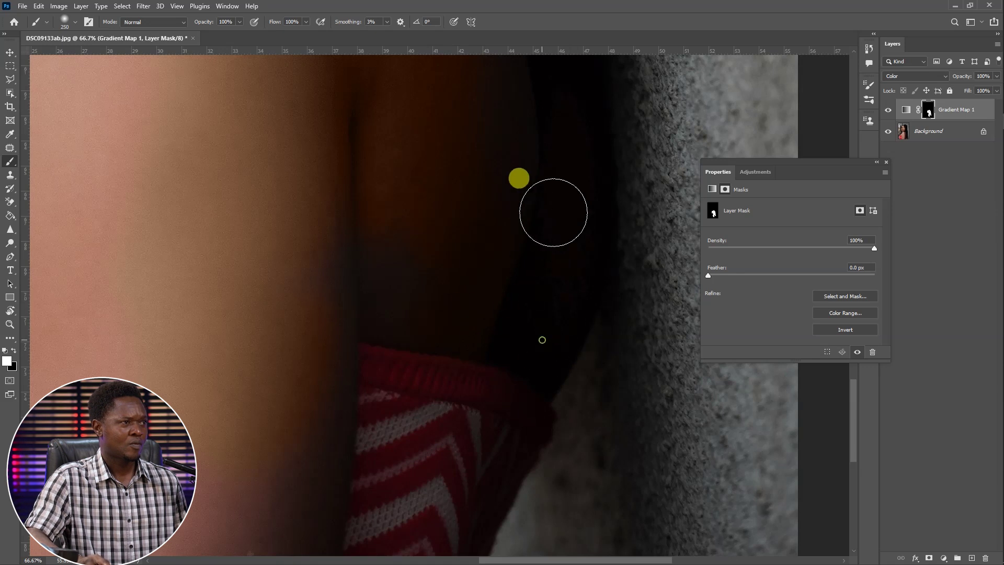
mouse_move(550, 201)
left_mouse_down()
mouse_move(560, 110)
mouse_move(520, 323)
mouse_move(482, 229)
mouse_move(474, 309)
left_mouse_up()
left_click_drag(479, 306, 396, 301)
Paint the gradient map's mask white down the arm's shadowed edge beside the striped top with a soft brush of size 90
key("ctrl+plus")
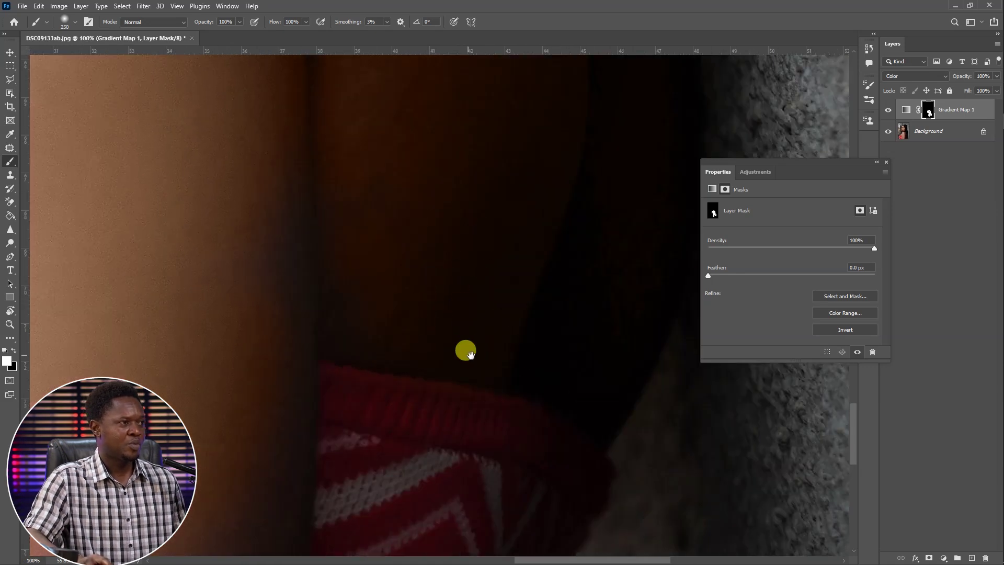
left_click_drag(474, 356, 366, 293)
key("bracketleft")
key("bracketleft")
key("bracketleft")
key("bracketleft")
key("bracketleft")
key("bracketleft")
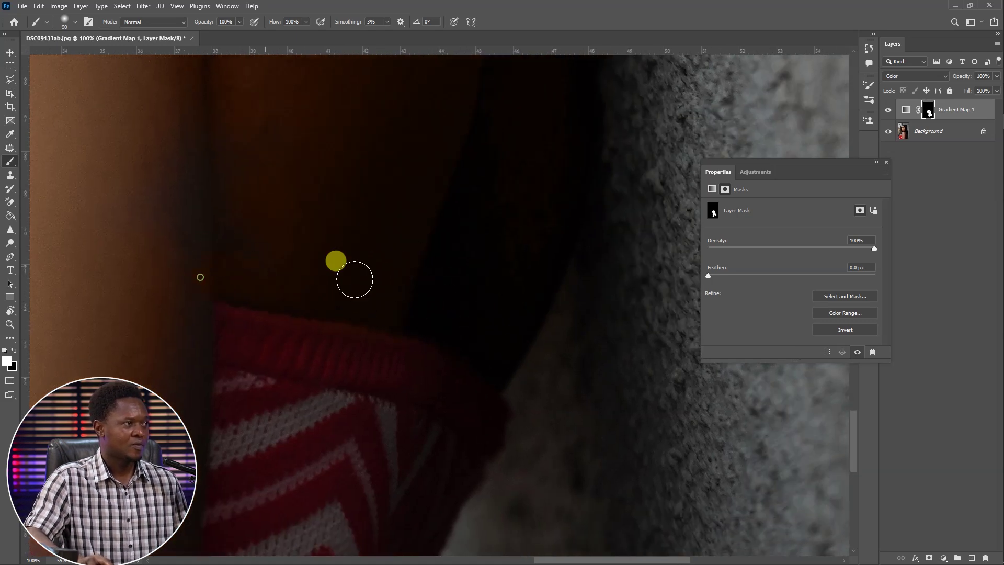
left_click_drag(222, 204, 386, 137)
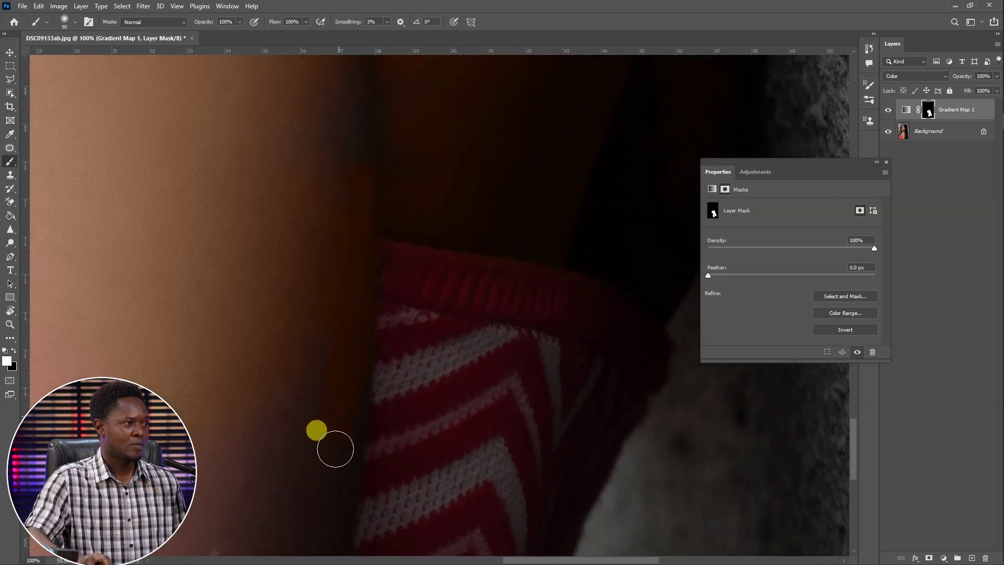
left_click_drag(334, 463, 389, 223)
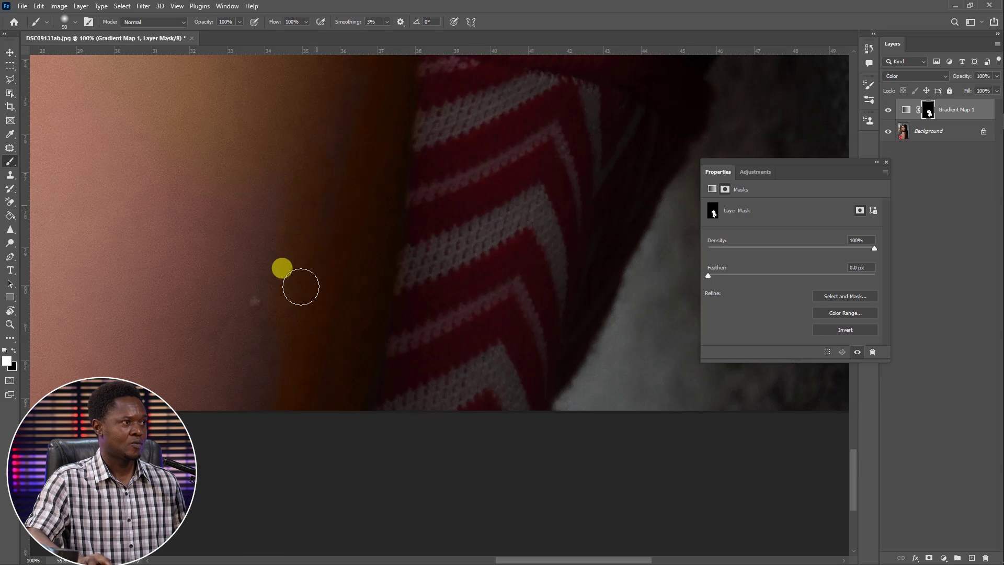
scroll(328, 238, "down", 2)
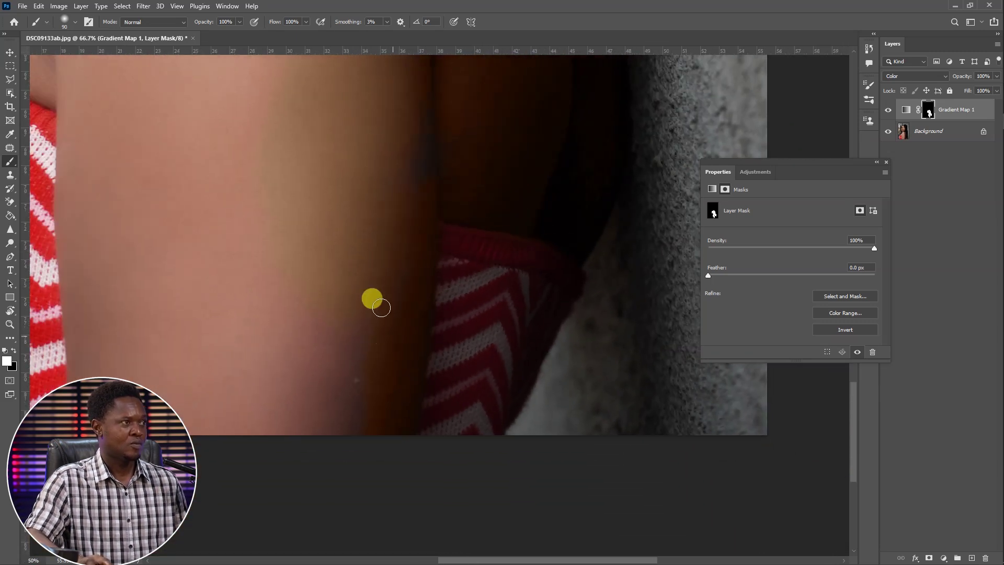
left_click_drag(376, 281, 415, 414)
Enlarge the brush to 400 and paint the mask white over the broad middle and lower area of the arm
scroll(427, 411, "down", 1)
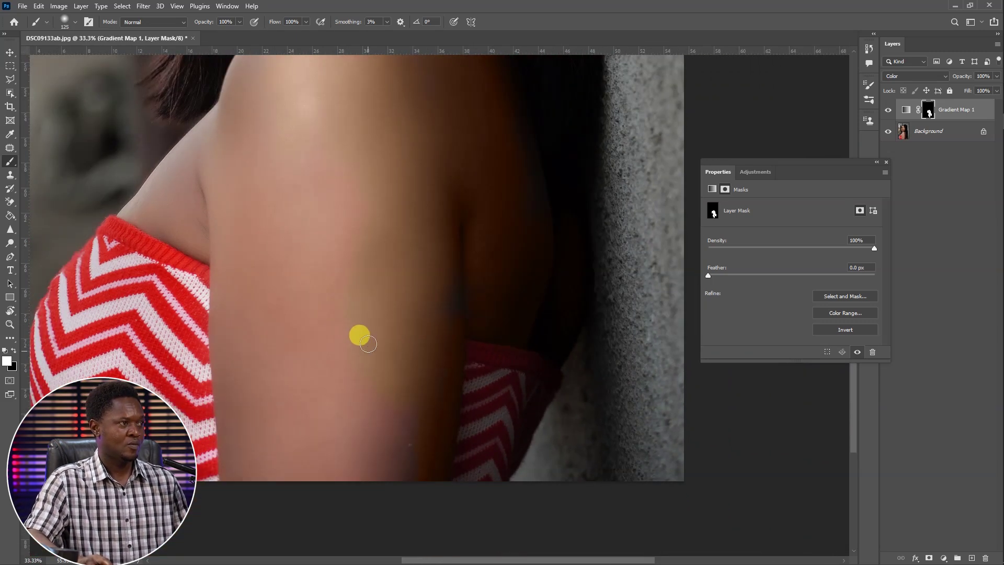
key("bracketright")
key("bracketright")
key("bracketright")
key("bracketright")
key("bracketright")
key("bracketright")
key("bracketright")
key("bracketright")
mouse_move(390, 376)
left_mouse_down()
mouse_move(393, 493)
mouse_move(359, 146)
mouse_move(323, 151)
mouse_move(336, 448)
mouse_move(319, 471)
mouse_move(285, 363)
mouse_move(296, 504)
mouse_move(281, 336)
mouse_move(358, 228)
mouse_move(368, 476)
mouse_move(393, 186)
mouse_move(399, 285)
mouse_move(459, 231)
mouse_move(497, 165)
mouse_move(349, 403)
mouse_move(305, 361)
mouse_move(302, 375)
mouse_move(545, 308)
left_mouse_up()
Reduce the brush to 90 and 80 and paint the mask white along the arm's front edge against the striped top
key("ctrl+plus")
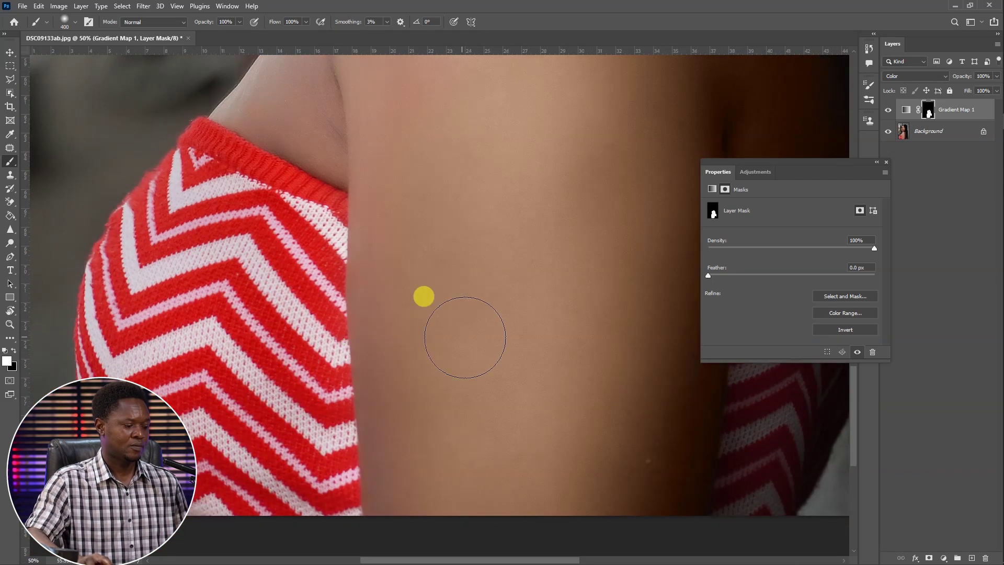
key("bracketleft")
key("bracketleft")
key("bracketleft")
key("bracketleft")
key("bracketleft")
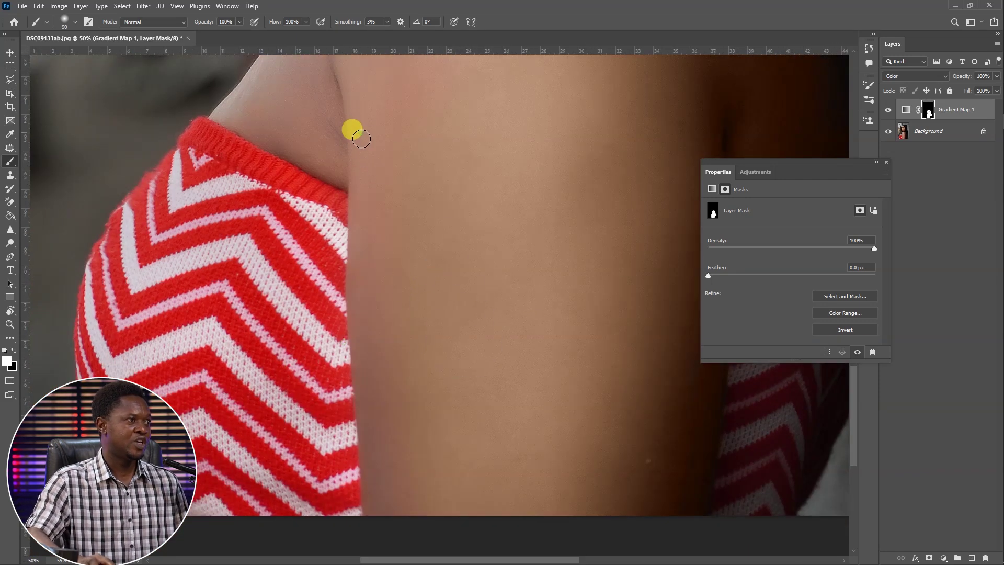
left_click_drag(362, 143, 357, 245)
mouse_move(359, 289)
left_mouse_down()
mouse_move(363, 238)
mouse_move(360, 294)
mouse_move(354, 274)
left_mouse_up()
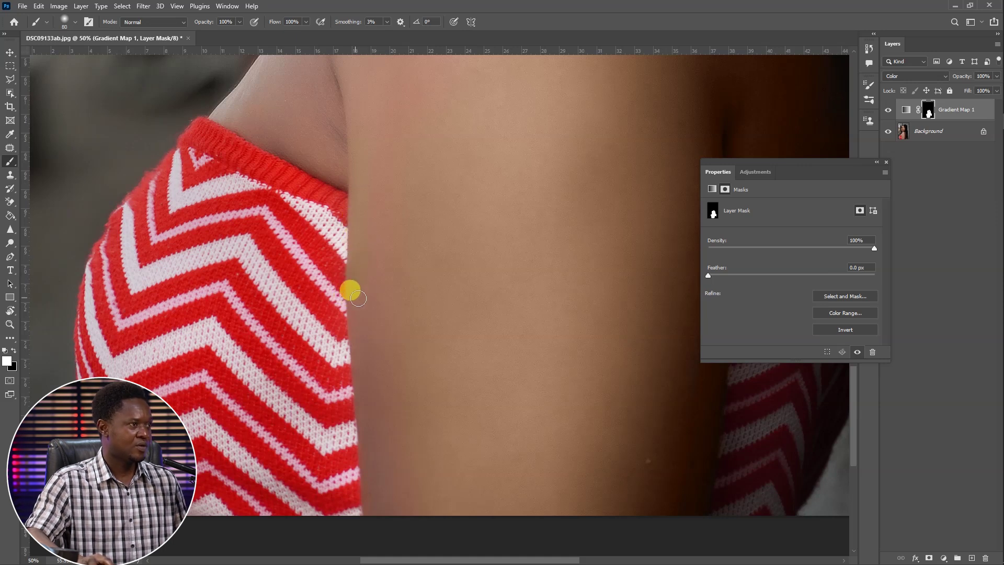
mouse_move(355, 293)
left_mouse_down()
mouse_move(360, 370)
mouse_move(373, 383)
mouse_move(376, 232)
mouse_move(365, 207)
mouse_move(369, 266)
left_mouse_up()
left_click_drag(373, 316, 377, 371)
left_click_drag(393, 258, 401, 349)
Fill the remaining unpainted skin inside the arm on the mask with a brush of size 175
key("bracketright")
key("bracketright")
key("bracketright")
key("bracketright")
key("bracketright")
mouse_move(388, 238)
left_mouse_down()
mouse_move(426, 292)
mouse_move(408, 205)
mouse_move(388, 202)
mouse_move(381, 258)
mouse_move(388, 245)
mouse_move(398, 318)
mouse_move(387, 120)
mouse_move(385, 184)
mouse_move(419, 299)
mouse_move(458, 285)
mouse_move(493, 247)
mouse_move(542, 370)
mouse_move(565, 395)
mouse_move(517, 428)
mouse_move(504, 457)
left_mouse_up()
mouse_move(333, 297)
left_mouse_down()
mouse_move(347, 205)
mouse_move(369, 259)
mouse_move(390, 175)
mouse_move(387, 365)
mouse_move(518, 217)
mouse_move(527, 370)
mouse_move(552, 485)
left_mouse_up()
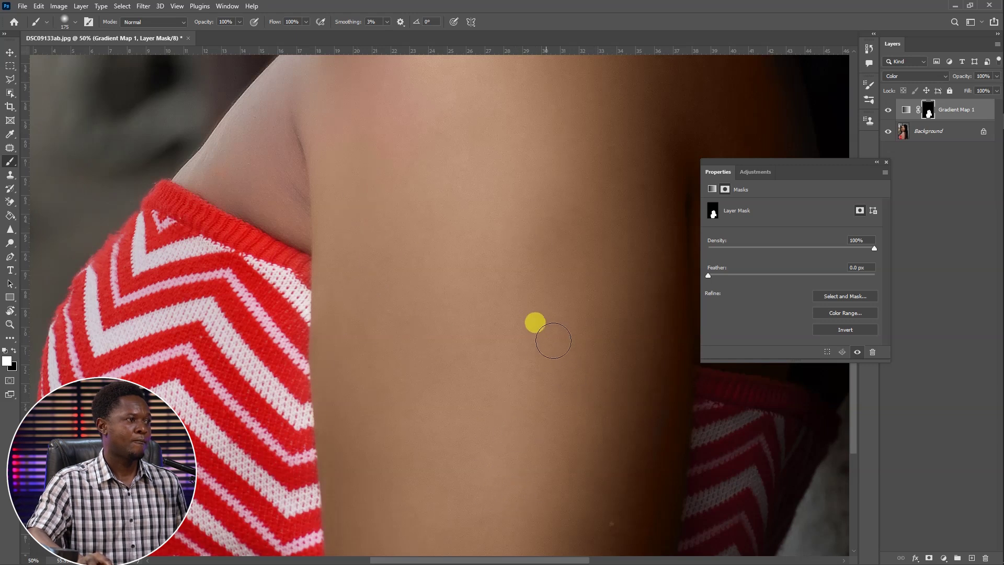
left_click_drag(456, 301, 527, 408)
left_click_drag(422, 244, 460, 382)
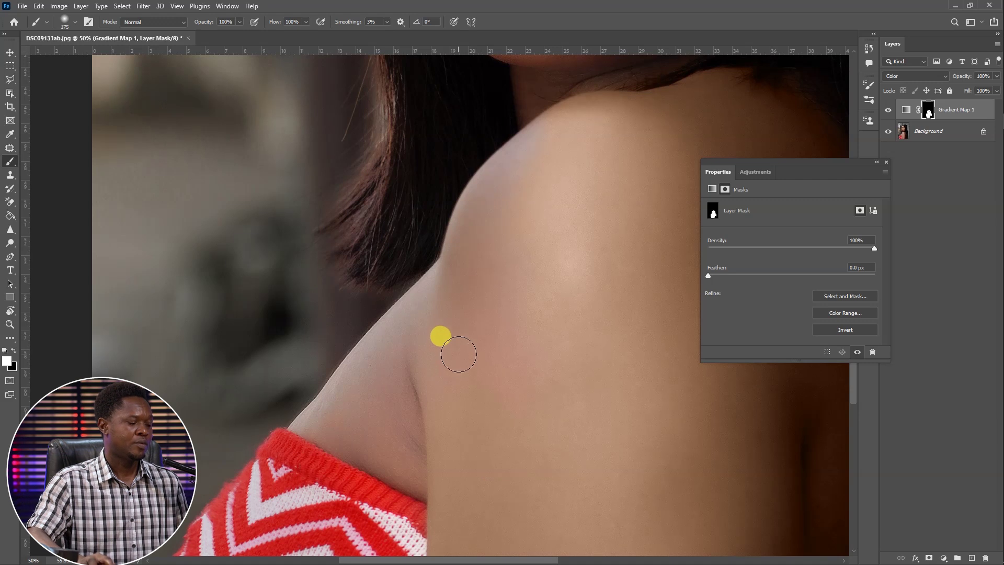
Paint the mask white along the outer contour of the chest beside the armpit with a brush of size 80
key("bracketleft")
key("bracketleft")
mouse_move(455, 343)
left_mouse_down()
mouse_move(449, 169)
mouse_move(481, 126)
mouse_move(571, 151)
mouse_move(558, 118)
mouse_move(521, 147)
mouse_move(545, 113)
mouse_move(483, 169)
mouse_move(500, 157)
mouse_move(470, 192)
mouse_move(456, 254)
mouse_move(469, 198)
mouse_move(432, 287)
mouse_move(509, 230)
mouse_move(524, 200)
mouse_move(454, 276)
left_mouse_up()
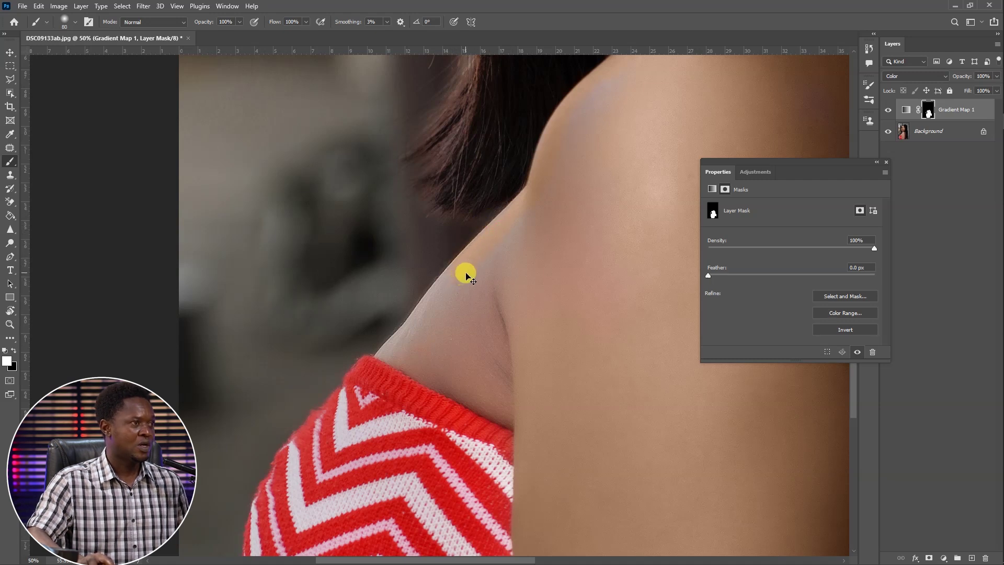
mouse_move(489, 261)
left_mouse_down()
mouse_move(491, 223)
mouse_move(523, 191)
mouse_move(519, 215)
mouse_move(527, 198)
mouse_move(438, 312)
mouse_move(456, 271)
mouse_move(407, 342)
mouse_move(397, 287)
mouse_move(377, 293)
mouse_move(393, 284)
mouse_move(421, 222)
mouse_move(329, 335)
mouse_move(427, 397)
left_mouse_up()
Paint the mask over the chest skin along the top's neckline at brush size 45, and fill the rest at size 125
key("ctrl+plus")
key("ctrl+plus")
key("[")
key("bracketleft")
key("bracketleft")
key("bracketleft")
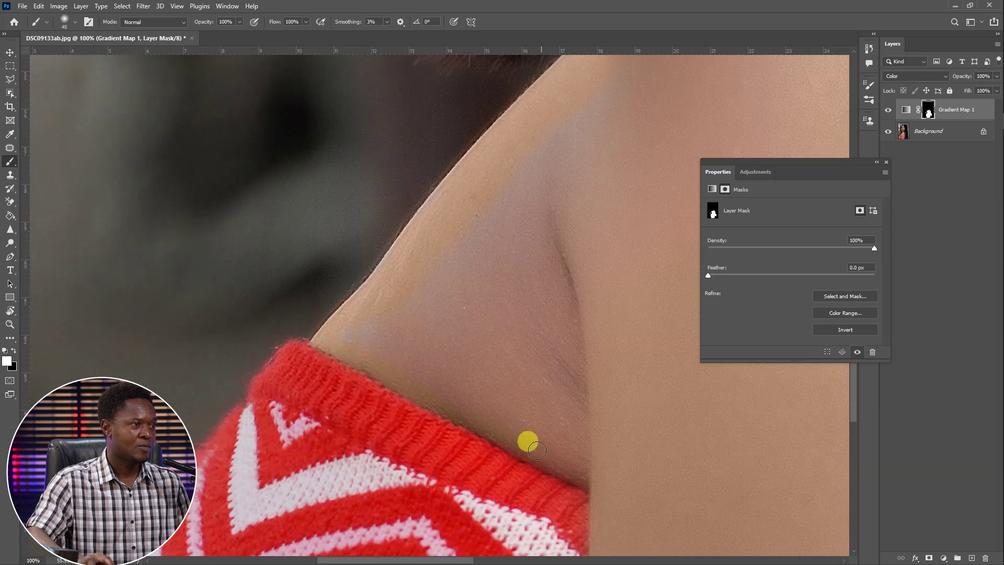
mouse_move(537, 450)
left_mouse_down()
mouse_move(597, 481)
mouse_move(549, 427)
mouse_move(592, 468)
mouse_move(413, 357)
mouse_move(399, 367)
mouse_move(359, 330)
mouse_move(396, 299)
mouse_move(355, 342)
mouse_move(342, 335)
mouse_move(477, 389)
mouse_move(416, 318)
mouse_move(470, 382)
mouse_move(432, 283)
mouse_move(453, 204)
mouse_move(453, 291)
mouse_move(483, 338)
mouse_move(615, 285)
mouse_move(621, 298)
mouse_move(564, 231)
mouse_move(553, 333)
mouse_move(578, 377)
mouse_move(553, 288)
mouse_move(591, 442)
mouse_move(558, 426)
mouse_move(536, 363)
left_mouse_up()
key("bracketright")
key("bracketright")
key("bracketright")
key("bracketright")
key("bracketright")
key("bracketright")
key("bracketright")
Paint the mask white over the front and upper back of the shoulder with a brush of size 300
key("ctrl+minus")
key("ctrl+minus")
key("ctrl+minus")
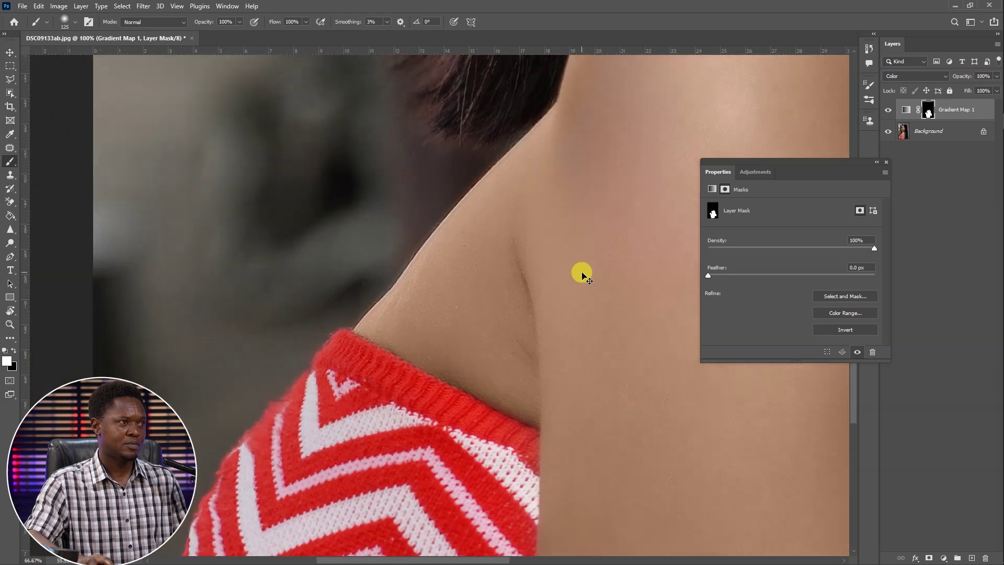
key("bracketright")
key("bracketright")
key("bracketright")
key("bracketright")
key("bracketright")
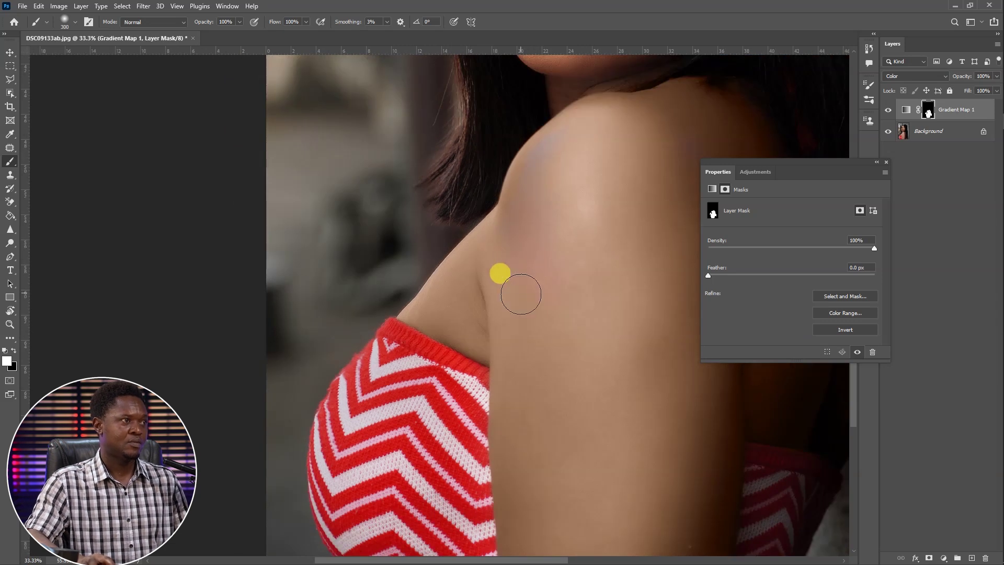
mouse_move(520, 294)
left_mouse_down()
mouse_move(529, 172)
mouse_move(511, 235)
mouse_move(572, 123)
mouse_move(516, 213)
mouse_move(574, 217)
mouse_move(544, 301)
mouse_move(554, 283)
mouse_move(471, 267)
left_mouse_up()
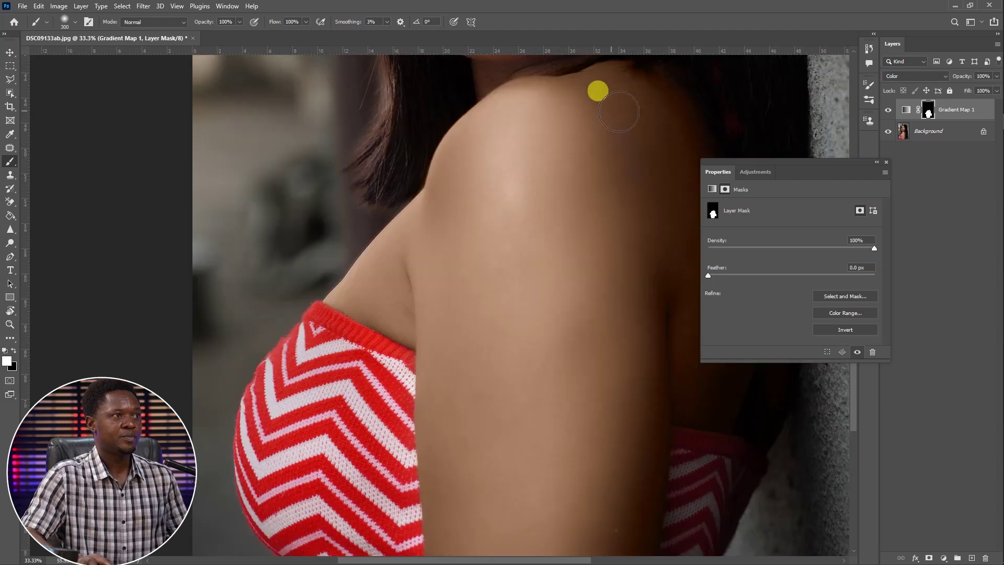
mouse_move(622, 107)
left_mouse_down()
mouse_move(669, 151)
mouse_move(510, 93)
mouse_move(460, 146)
mouse_move(491, 108)
mouse_move(460, 246)
mouse_move(435, 287)
mouse_move(490, 171)
left_mouse_up()
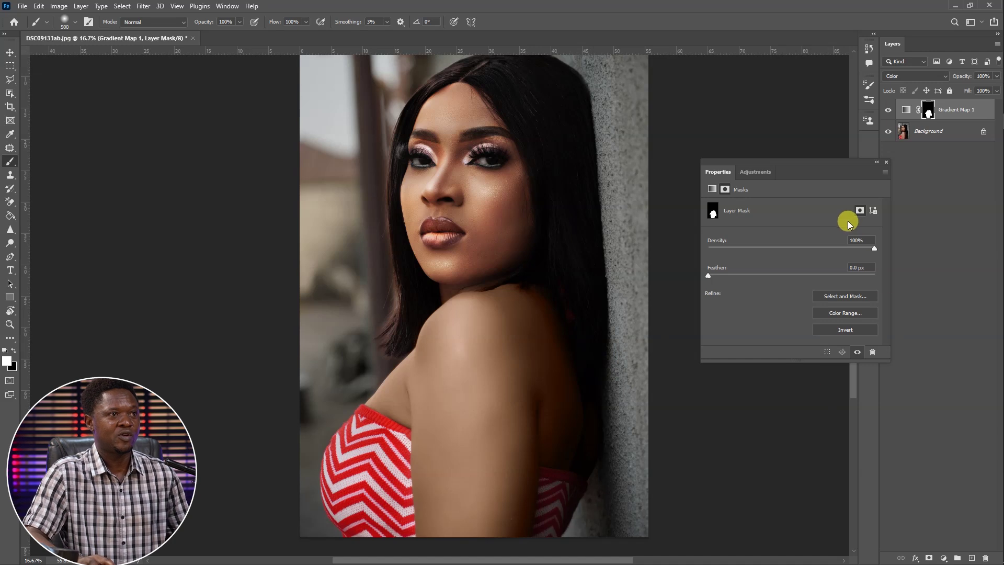
Resample the gradient map's 50% midtone stop from the cheek below the eye and apply the gradient
left_click(906, 109)
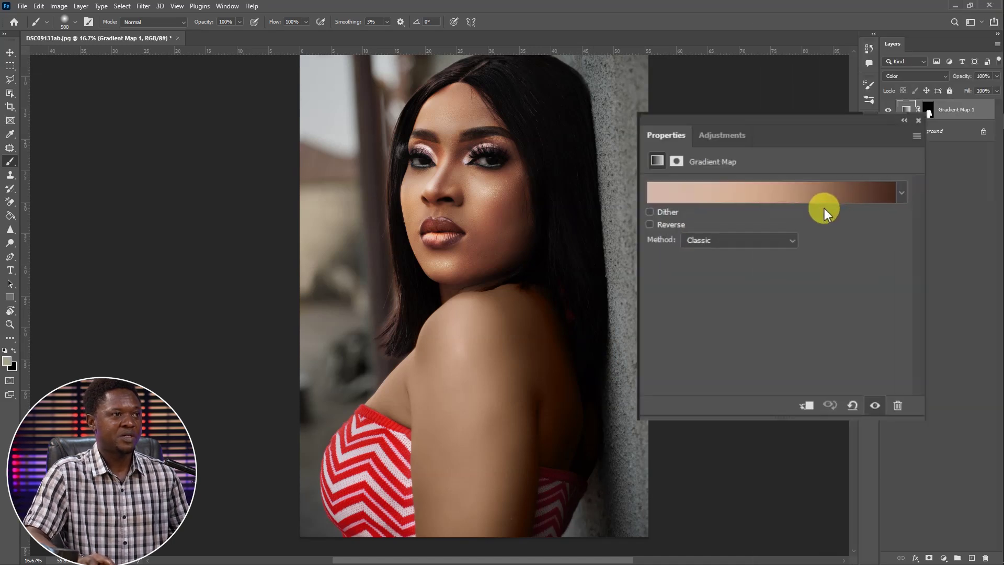
left_click(743, 210)
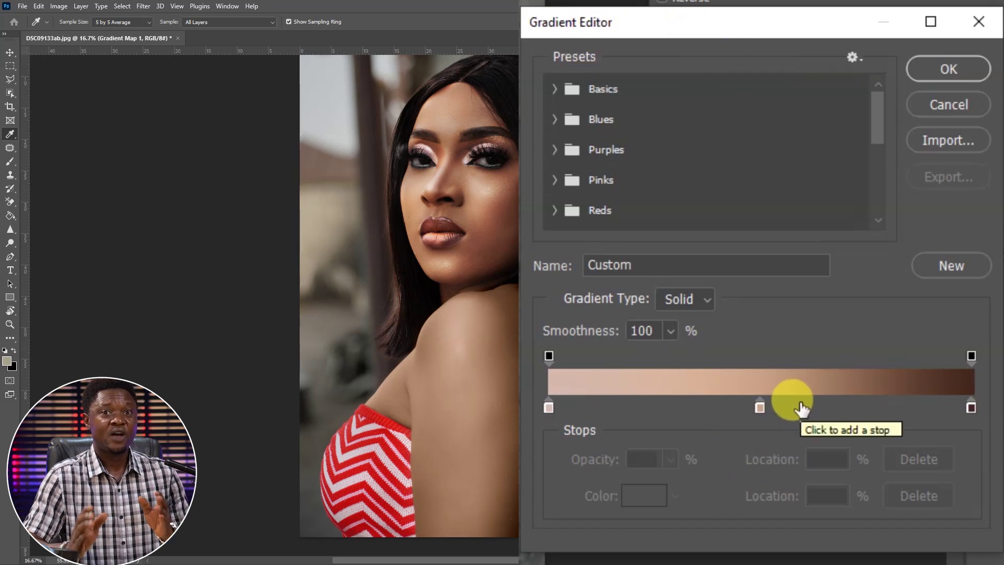
left_click(760, 407)
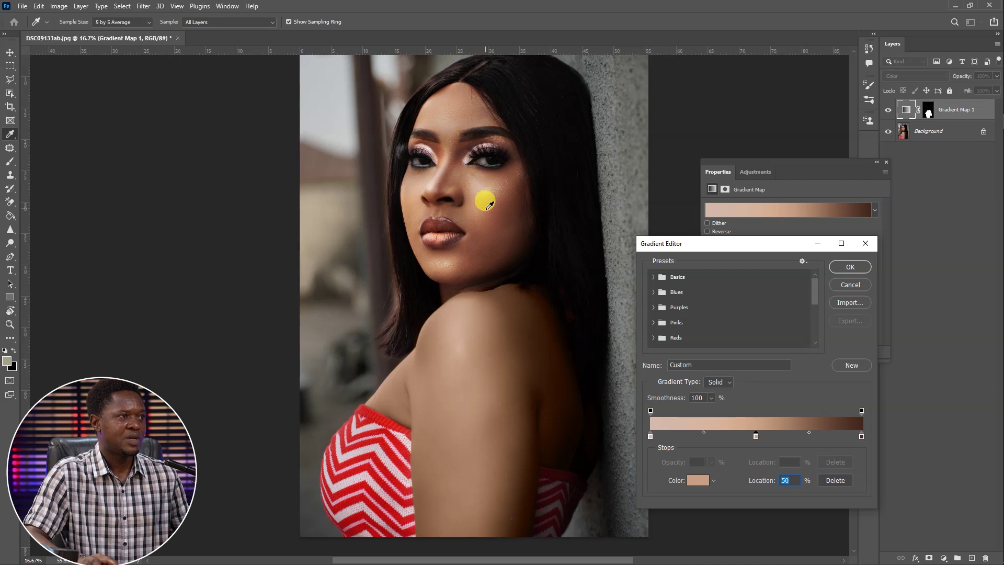
left_click(492, 202)
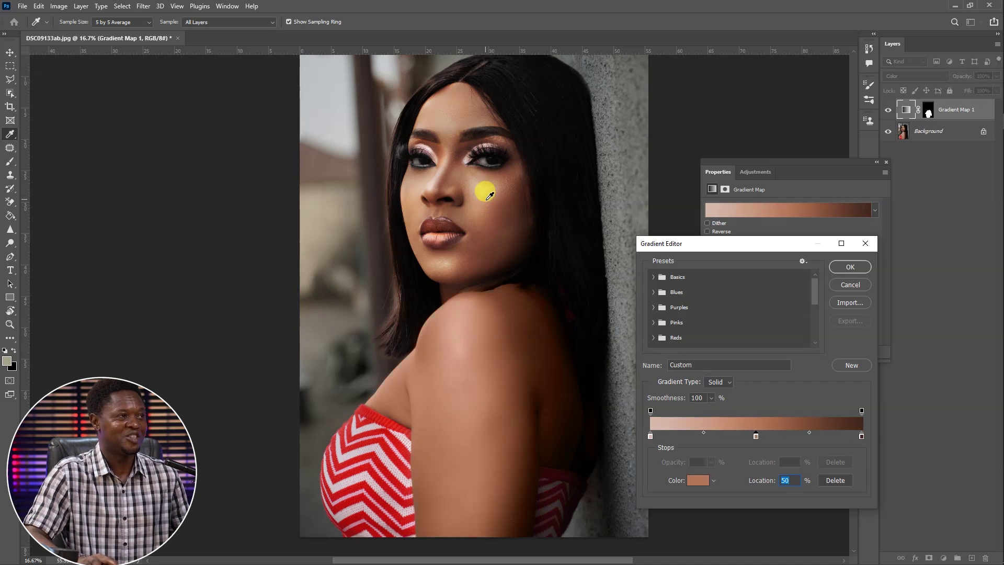
left_click(488, 199)
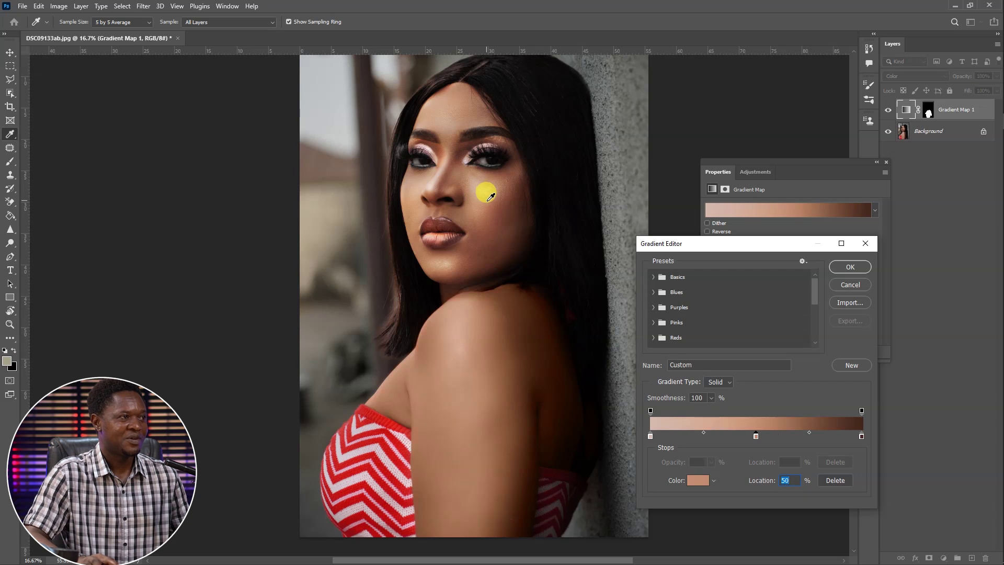
left_click(492, 199)
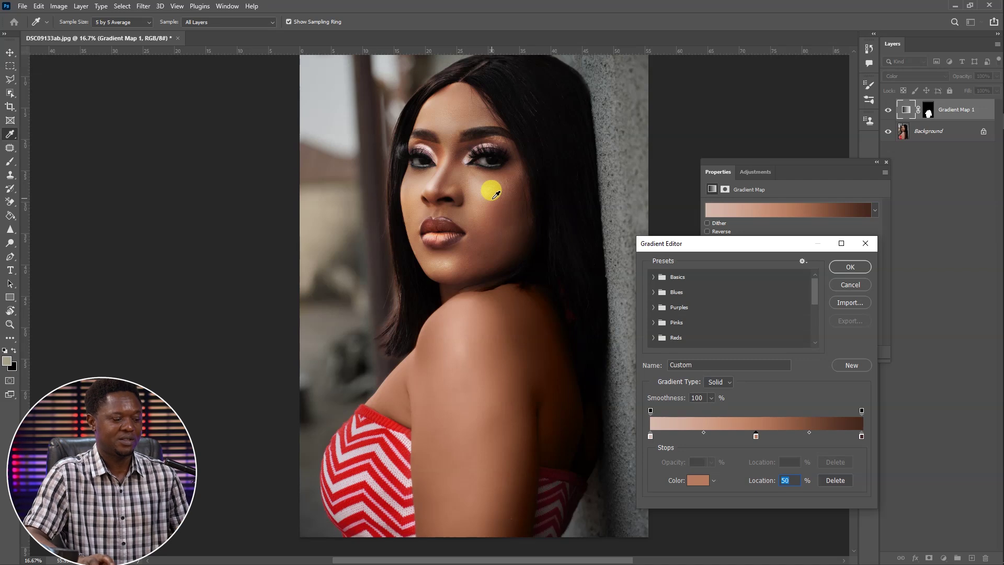
key("ctrl+plus")
key("ctrl+plus")
left_click_drag(488, 322, 413, 309)
scroll(411, 308, "down", 2)
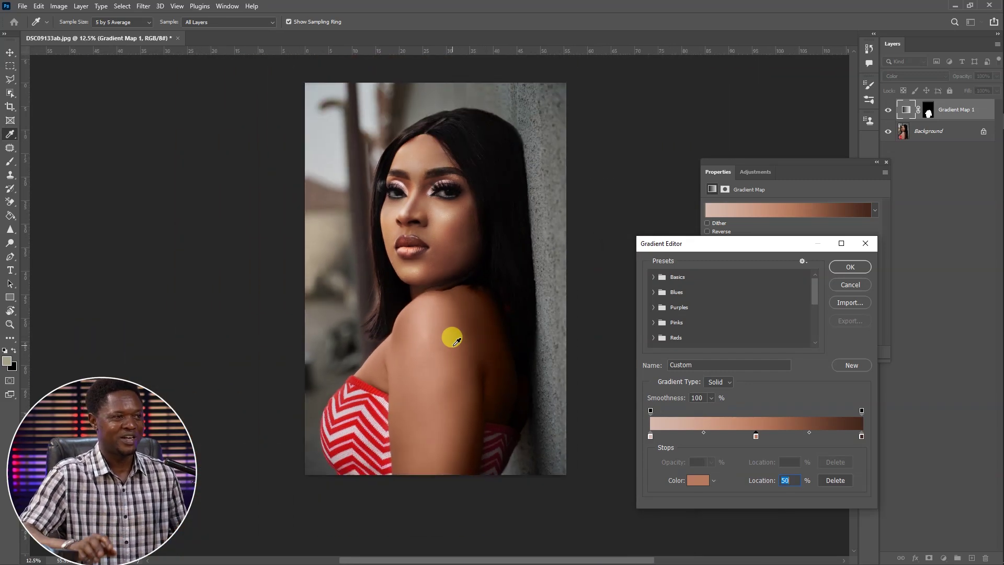
left_click(850, 267)
Set the gradient map layer's Blend If Underlying Layer highlights to a split range of 158 / 213
key("b")
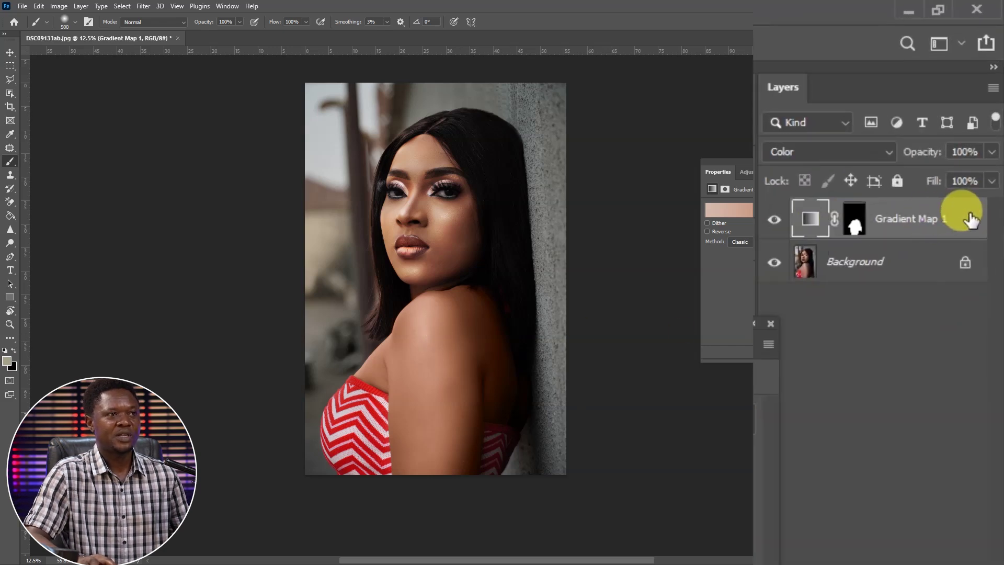
double_click(969, 219)
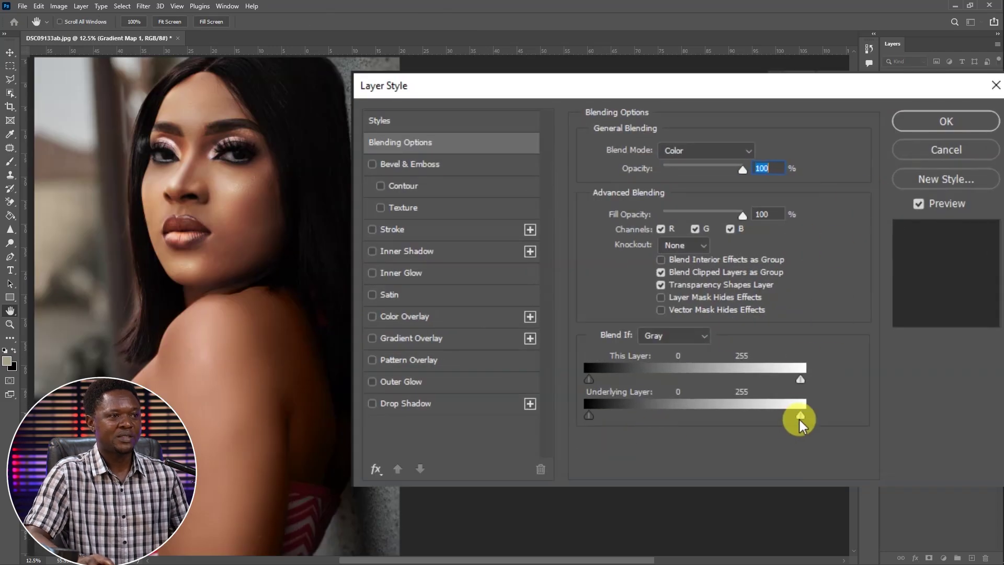
left_click_drag(799, 415, 725, 421)
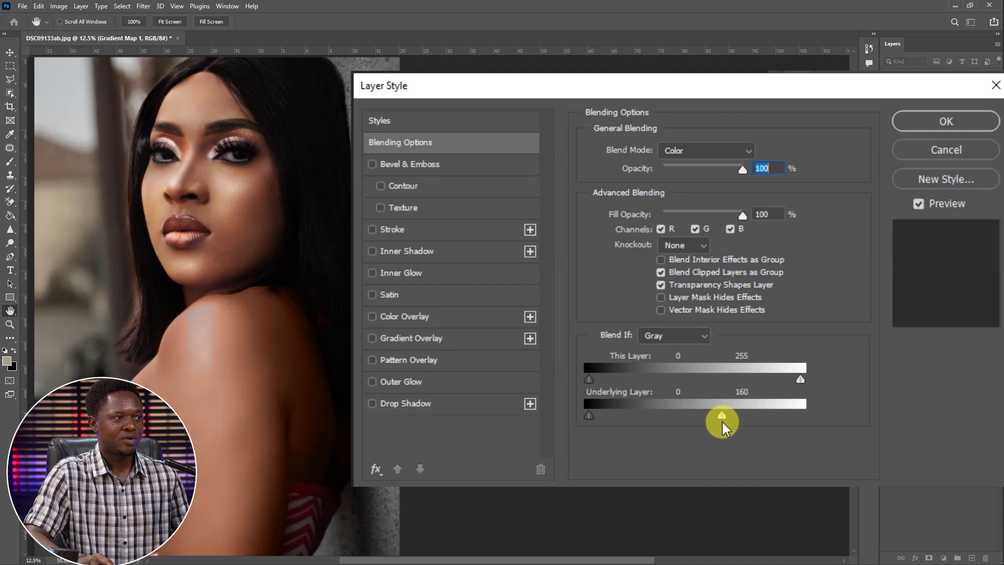
left_click_drag(722, 420, 732, 429)
key("alt")
left_click_drag(720, 417, 747, 409)
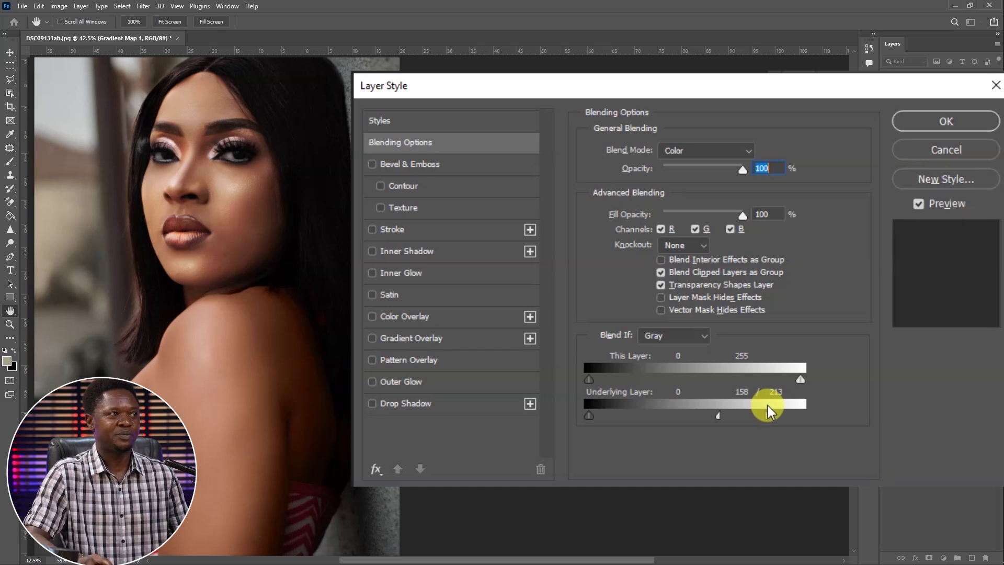
left_click(958, 124)
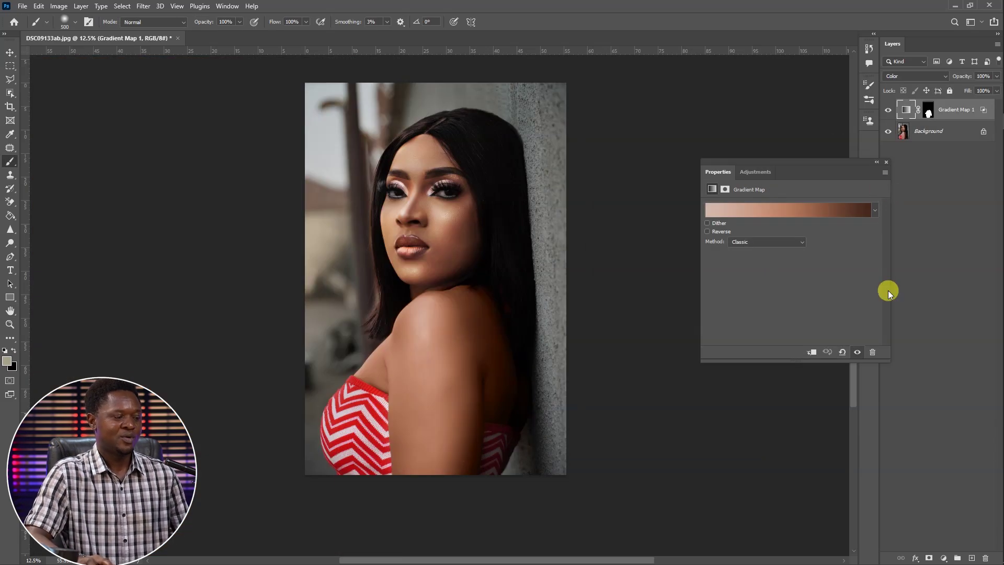
Inspect the shoulder skin up close and toggle the gradient map layer's visibility to compare before and after
key("ctrl+plus")
key("ctrl+plus")
key("ctrl+plus")
key("ctrl+plus")
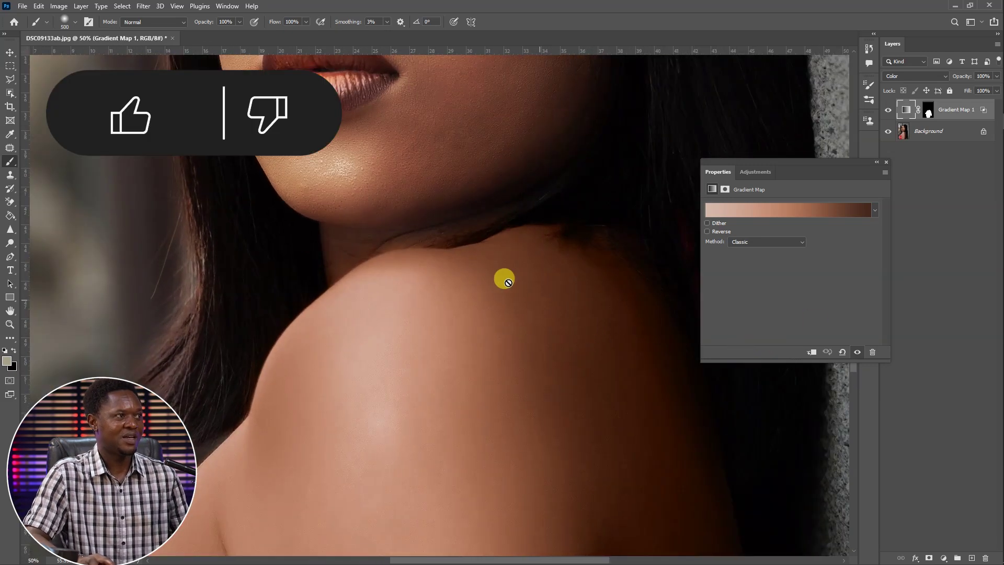
left_click_drag(503, 278, 513, 256)
key("ctrl+minus")
key("ctrl+minus")
key("ctrl+minus")
key("ctrl+minus")
key("ctrl+plus")
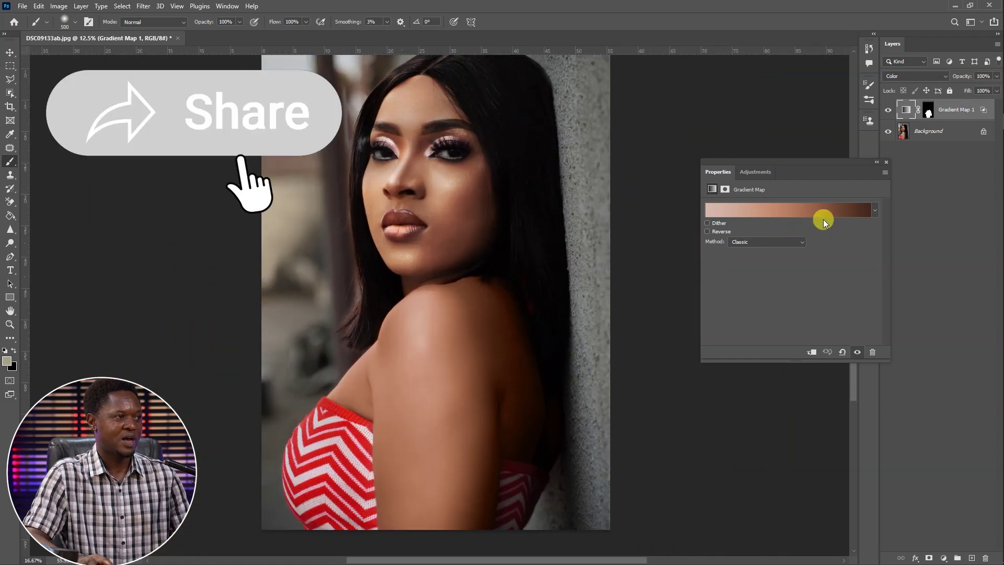
left_click(888, 110)
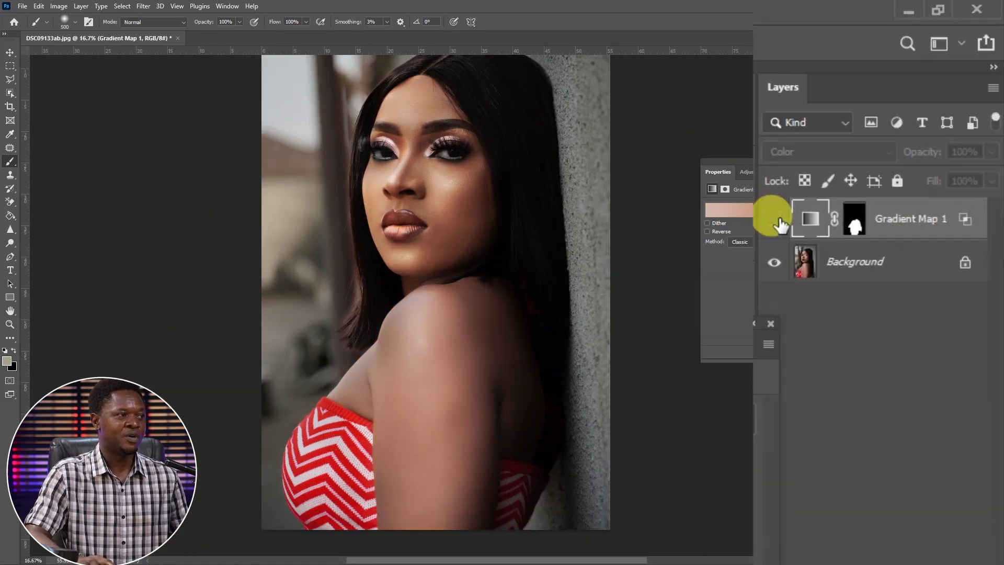
left_click(775, 221)
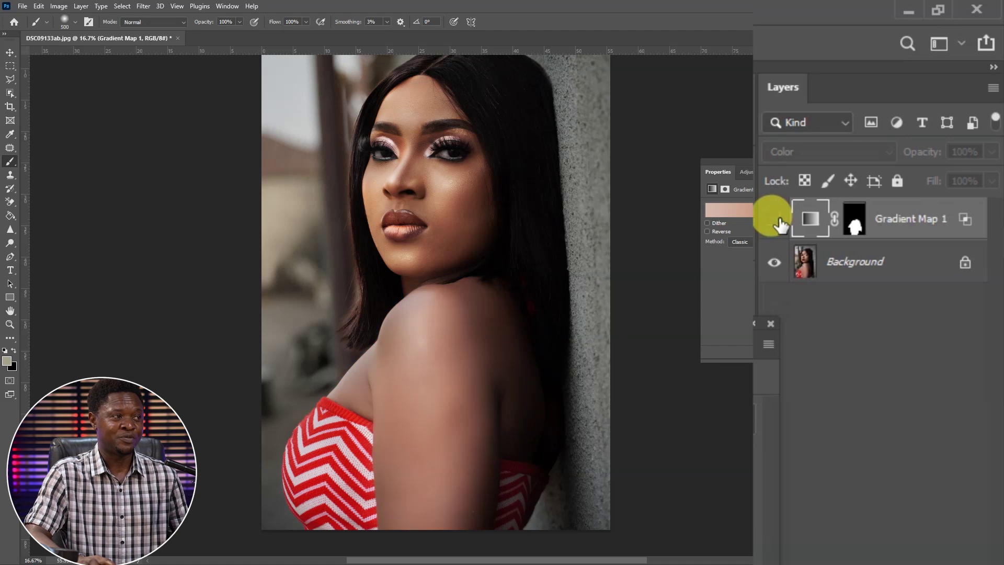